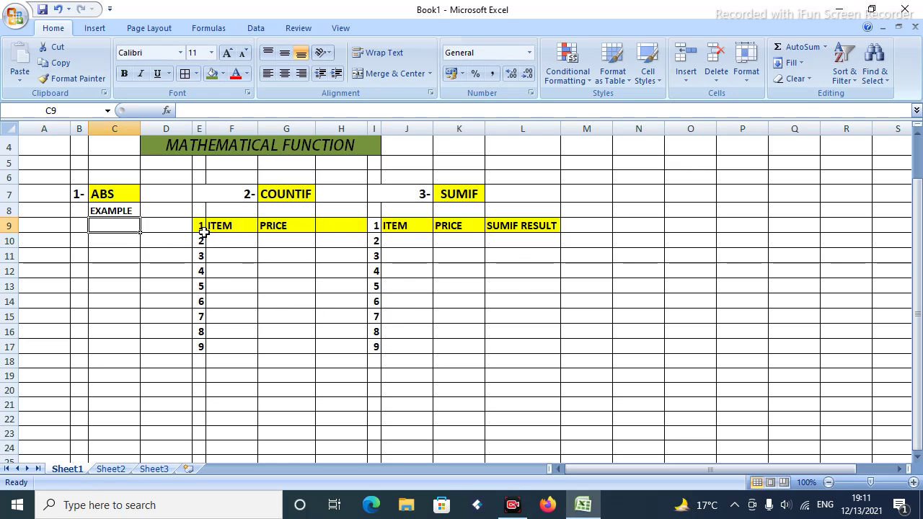
- Enter =ABS(-77) in cell C10 so it shows 77, then check the formula
click(157, 227)
click(124, 224)
click(124, 240)
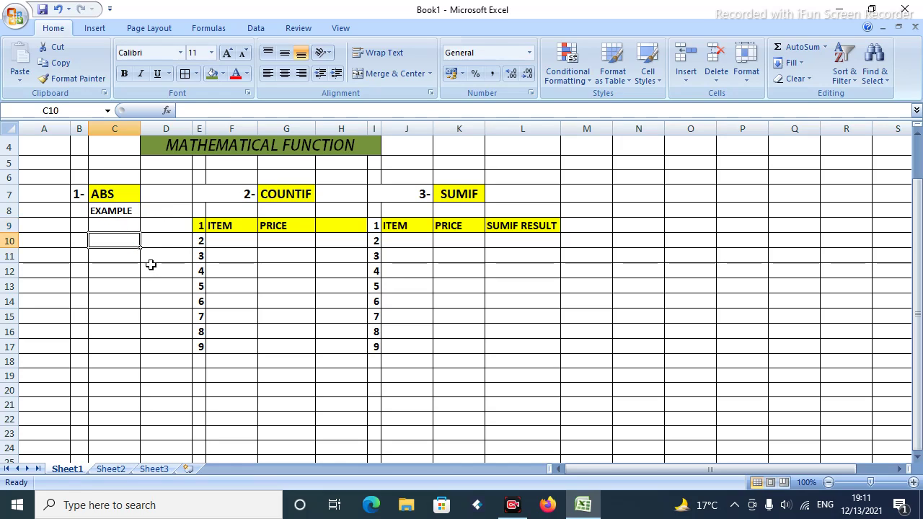
text(=A)
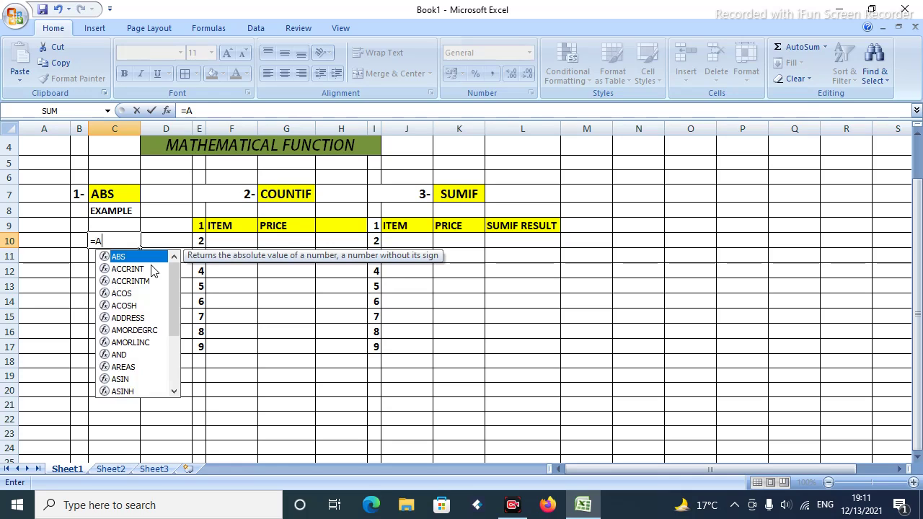
text(BS()
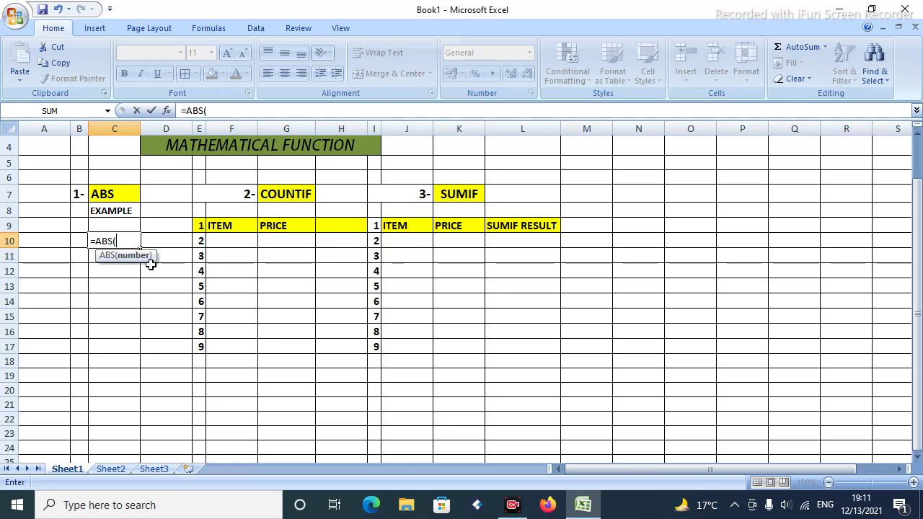
text(-)
text(77))
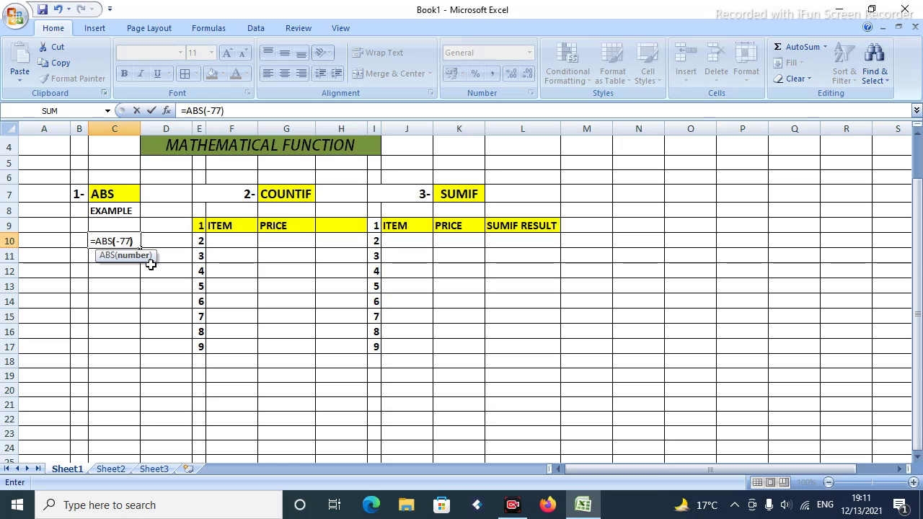
key(Return)
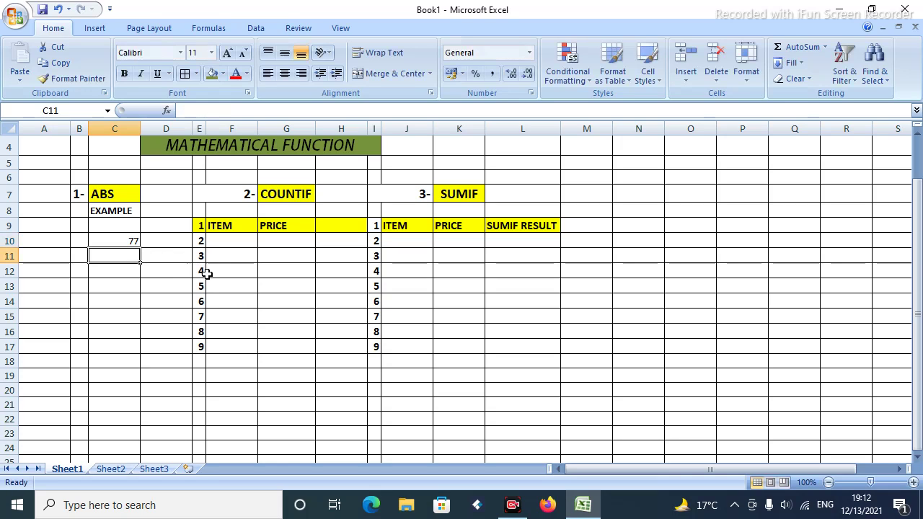
click(127, 241)
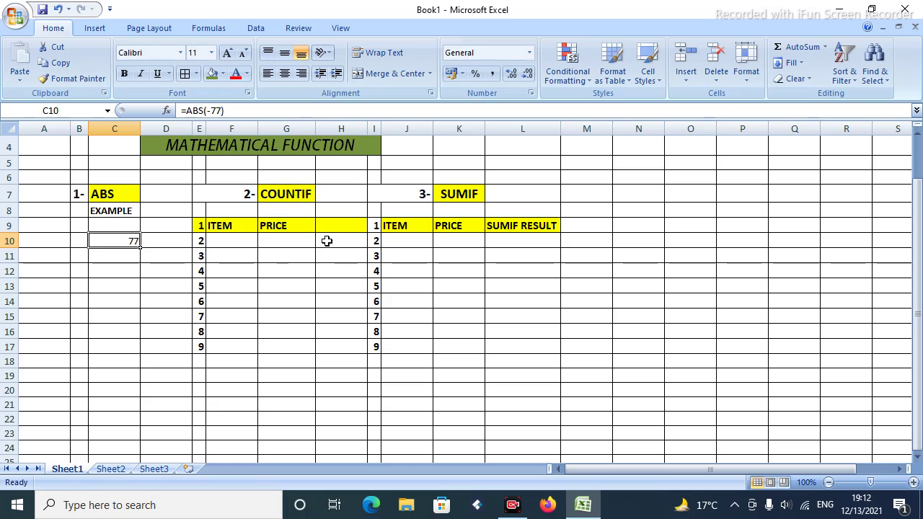
click(235, 240)
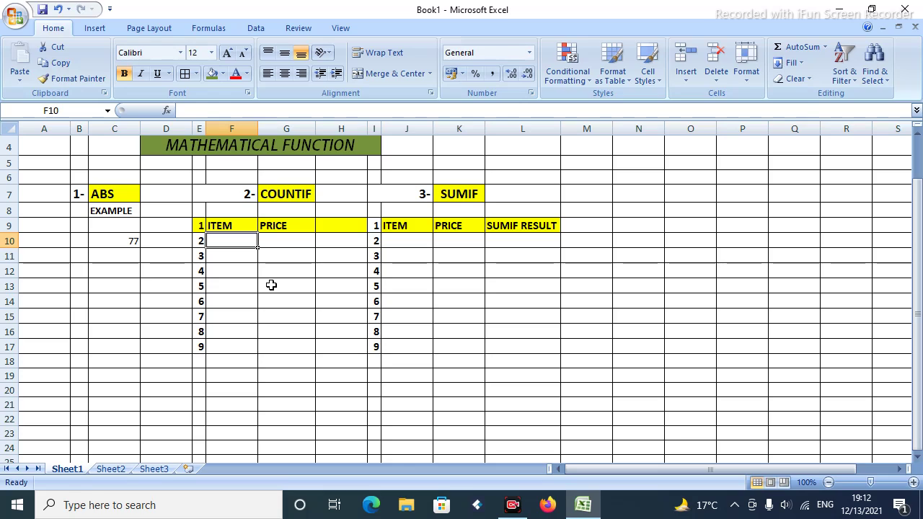
- Replace the MOUSE entry in F10 with COFFEE
text(M)
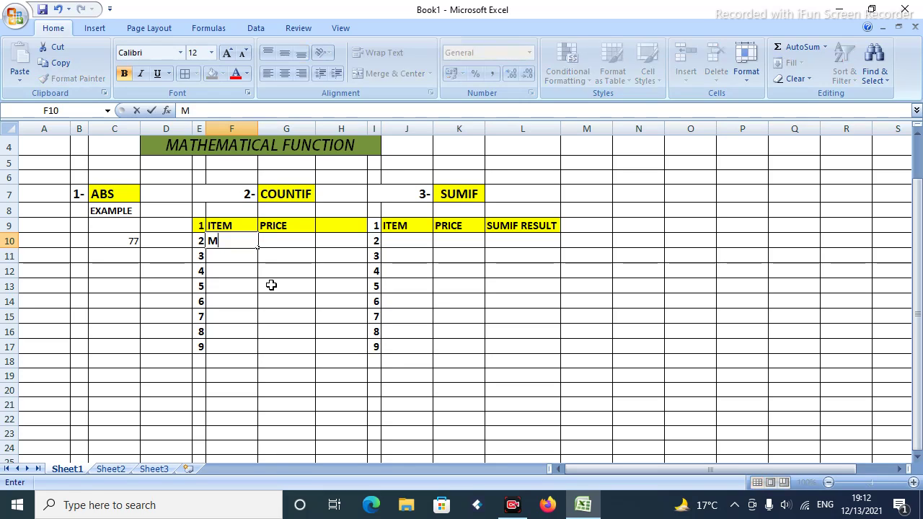
text(OU)
text(SE)
key(Return)
key(Up)
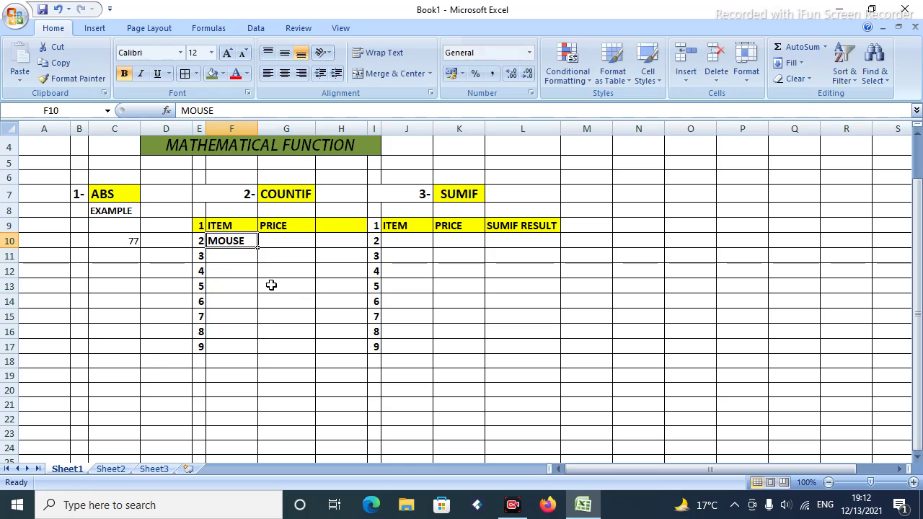
key(Down)
key(Up)
key(BackSpace)
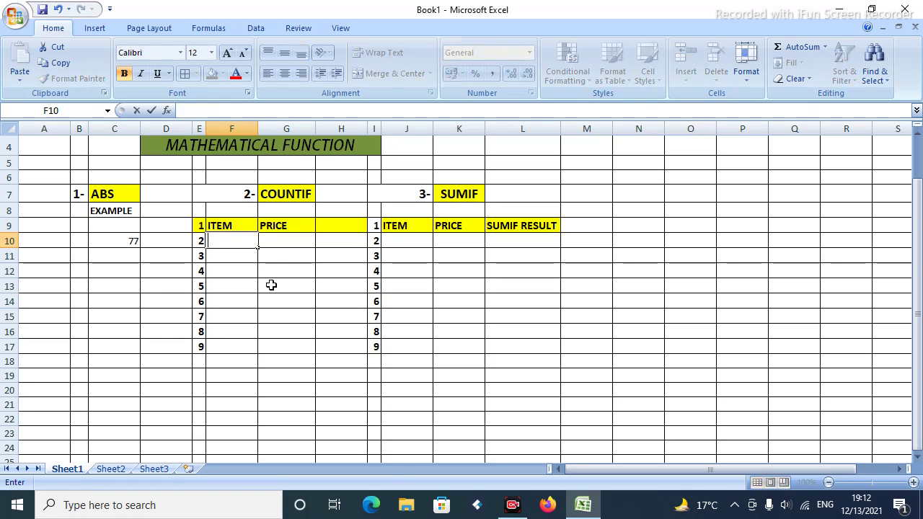
text(COFF)
text(RR)
key(BackSpace)
key(BackSpace)
text(EE)
key(Return)
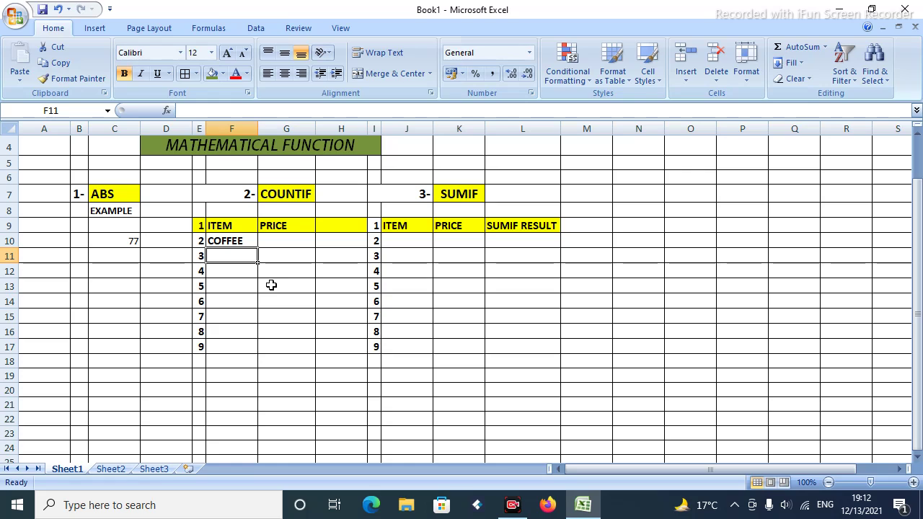
- Fill F11:F17 with SOAP, COFFEE, SOAP, TEA, SOAP, TEA, SOAP, accepting AutoComplete suggestions
text(S)
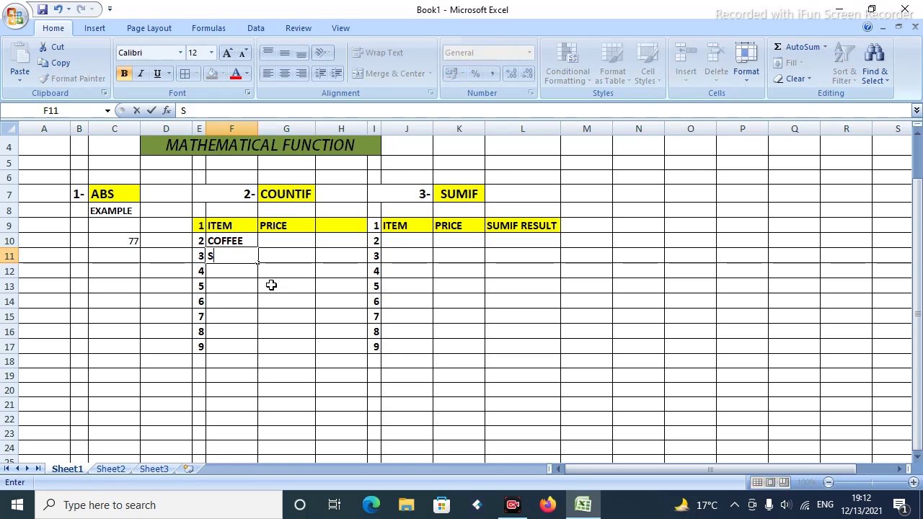
text(OAP)
key(Return)
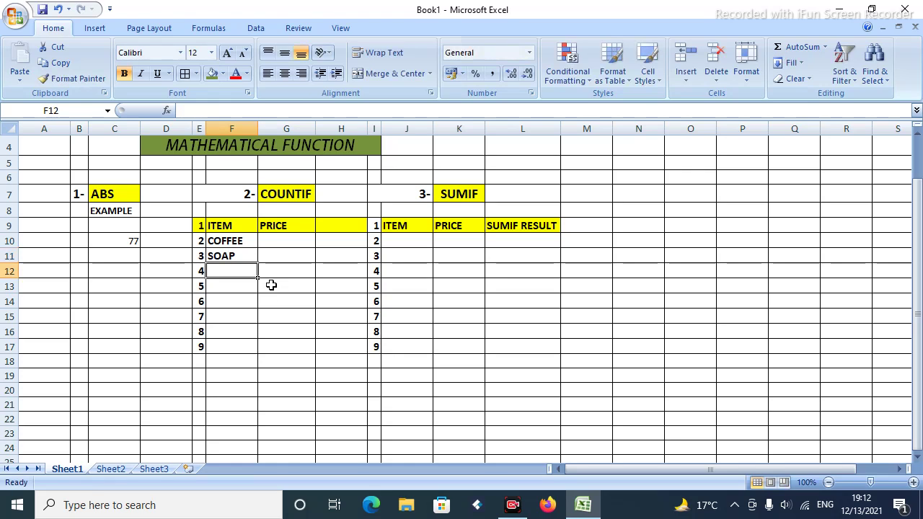
text(C)
key(Return)
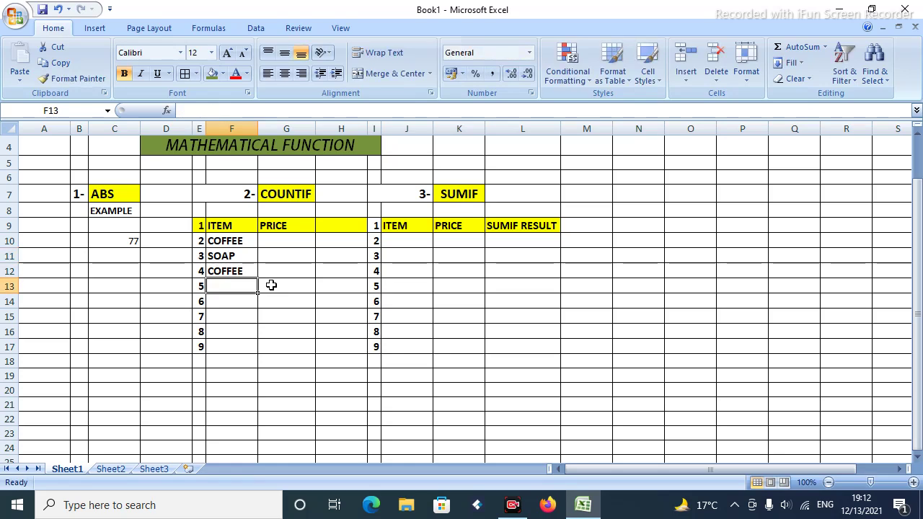
text(S)
key(Return)
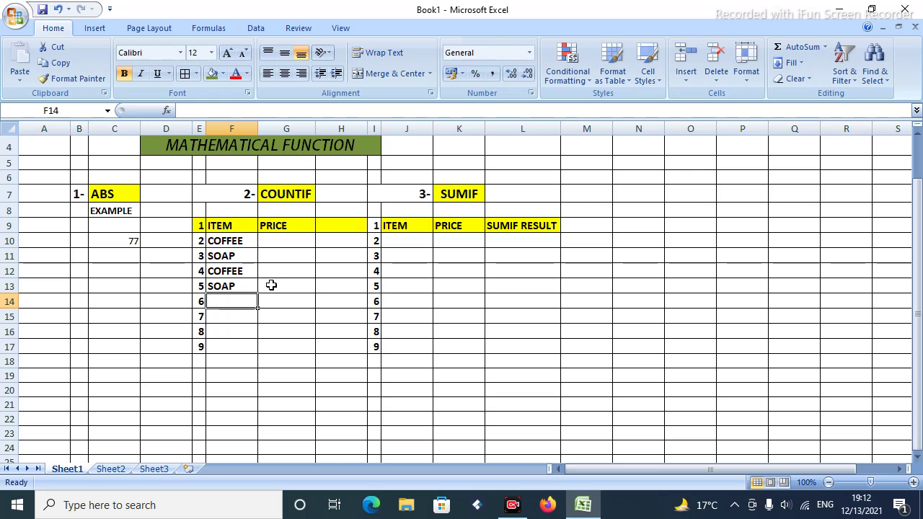
text(TEA)
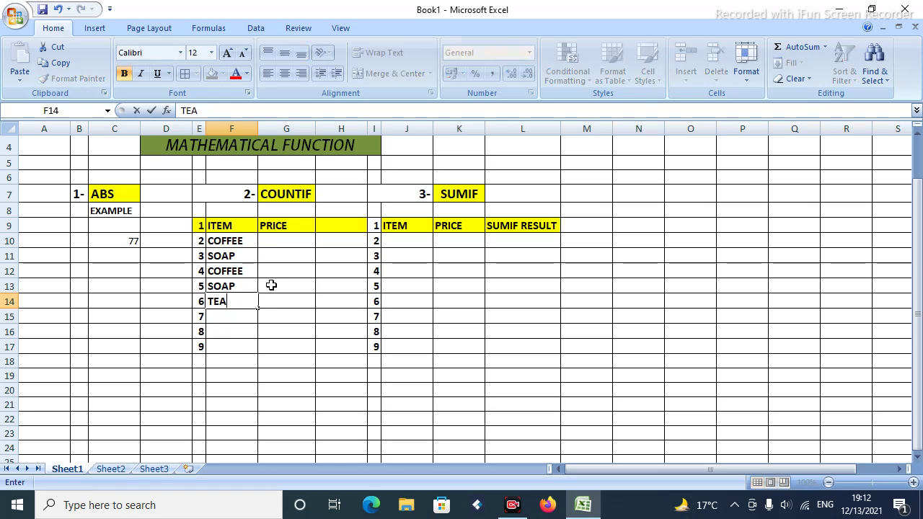
key(Return)
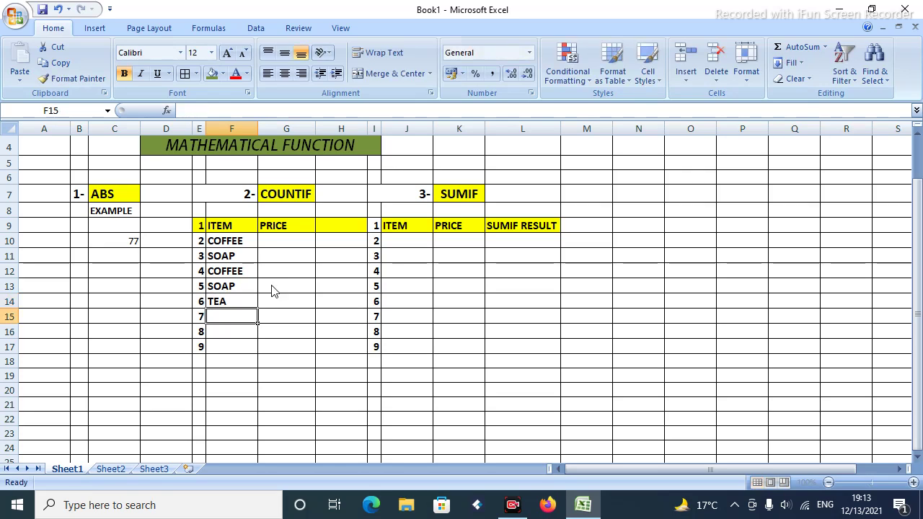
text(S)
key(Return)
text(TEA)
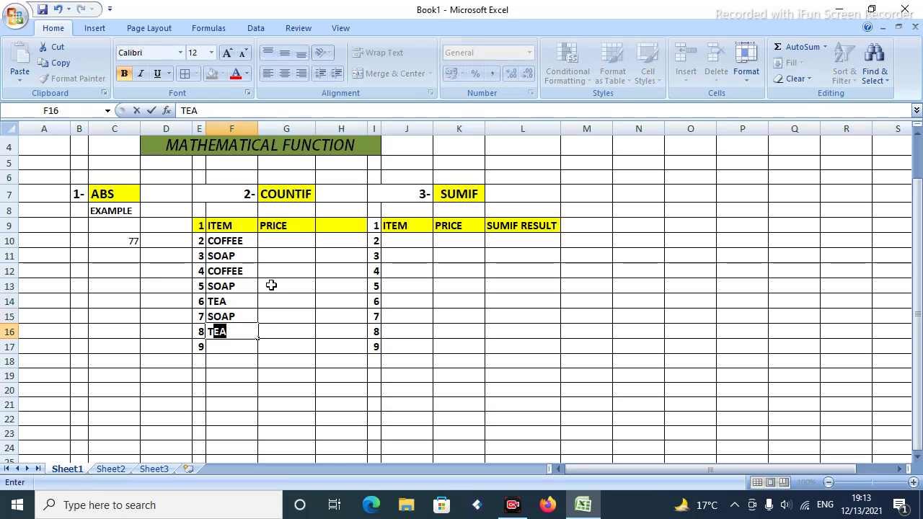
key(Return)
text(S)
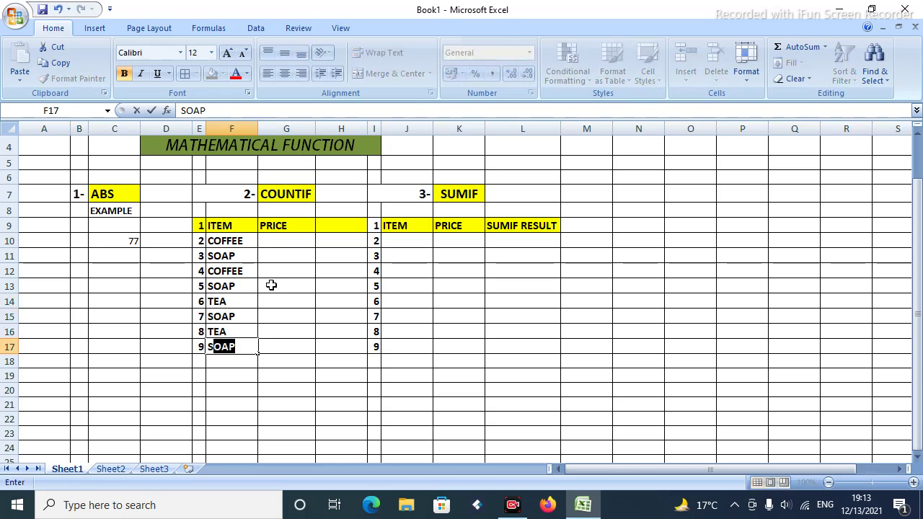
key(Return)
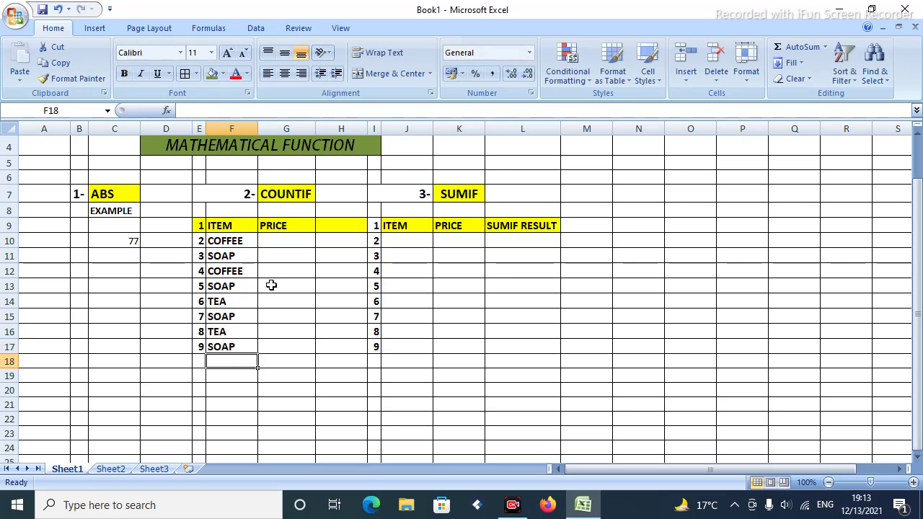
- Enter prices 90, 45, 65 and 40 into G10:G13
click(293, 241)
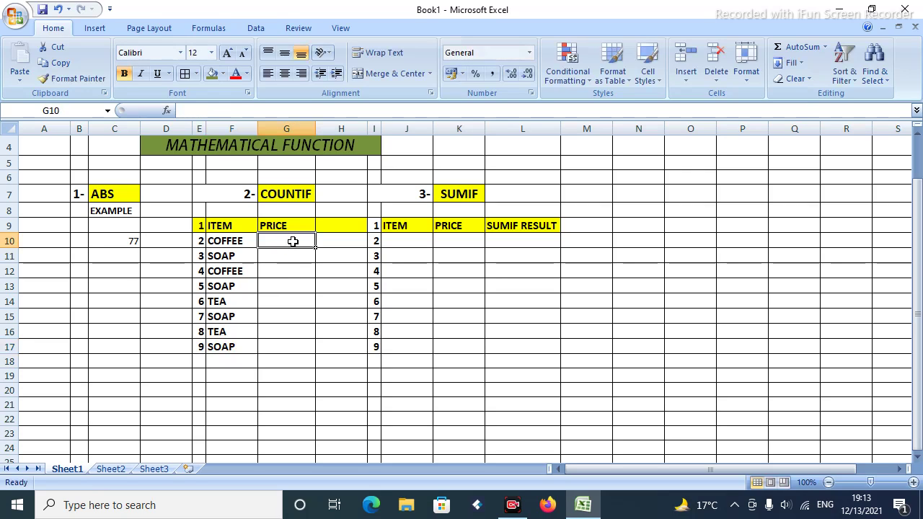
text(25)
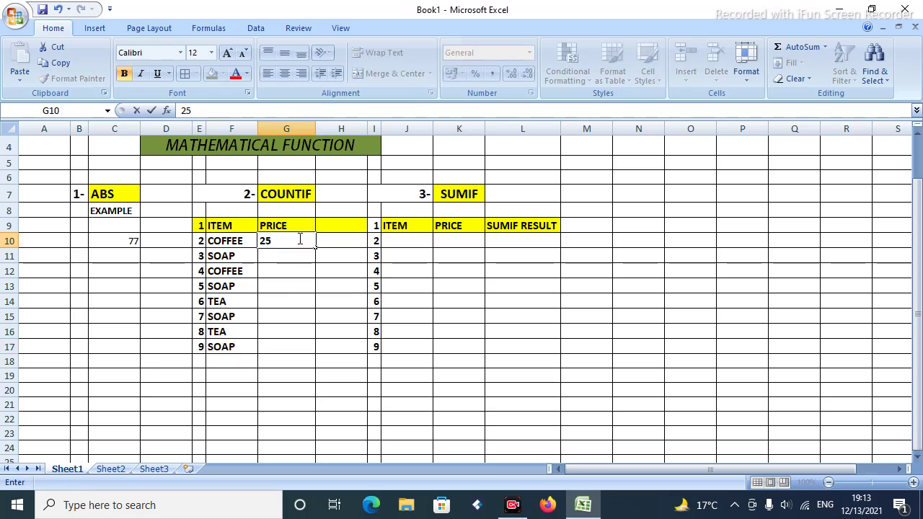
key(BackSpace)
key(BackSpace)
text(90)
key(Return)
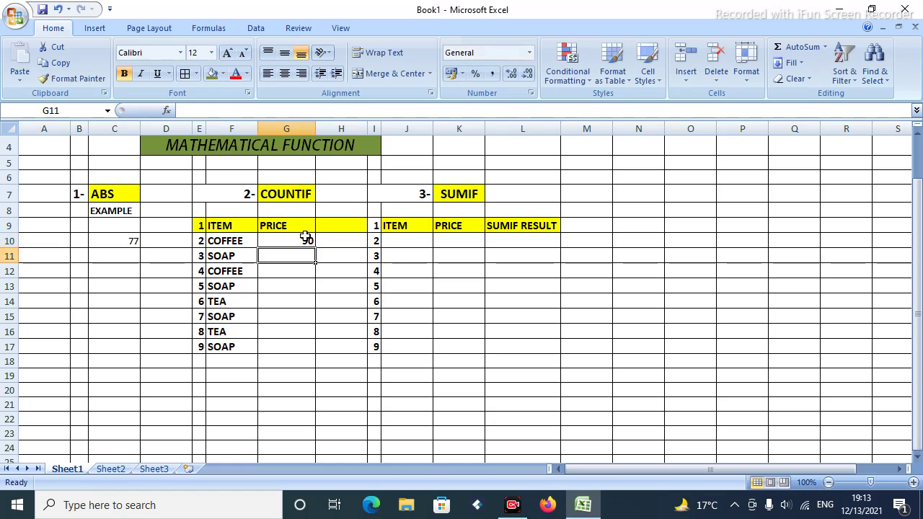
text(45)
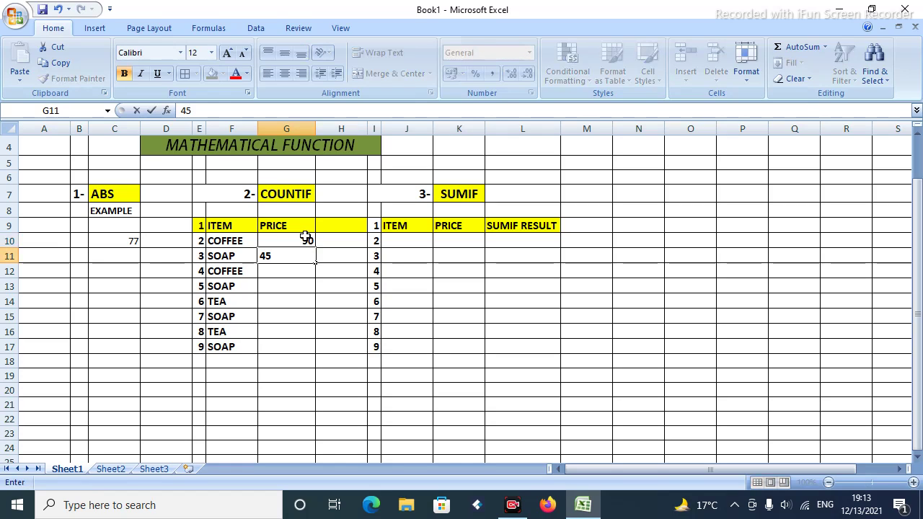
key(Return)
text(65)
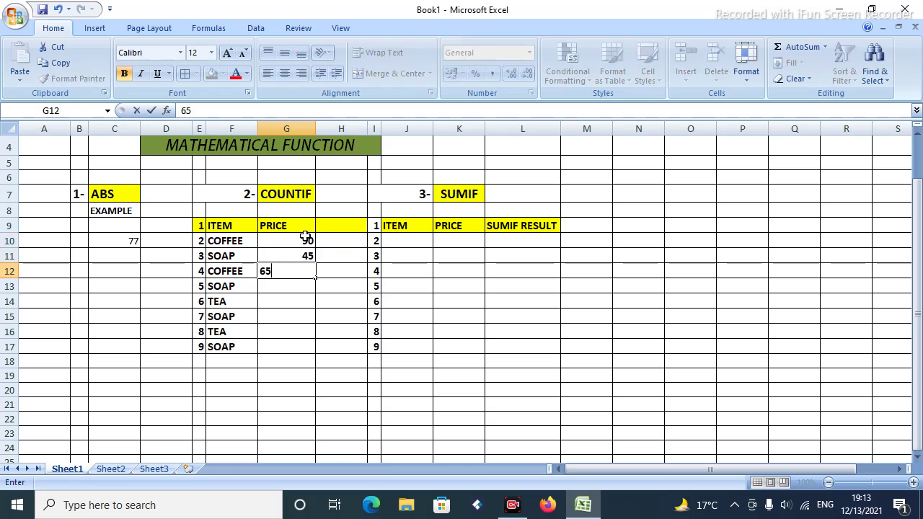
key(Return)
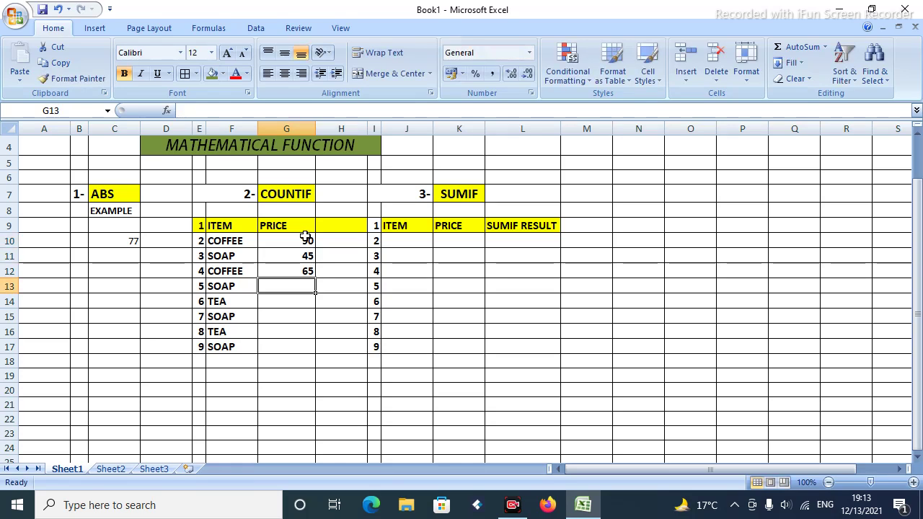
text(40)
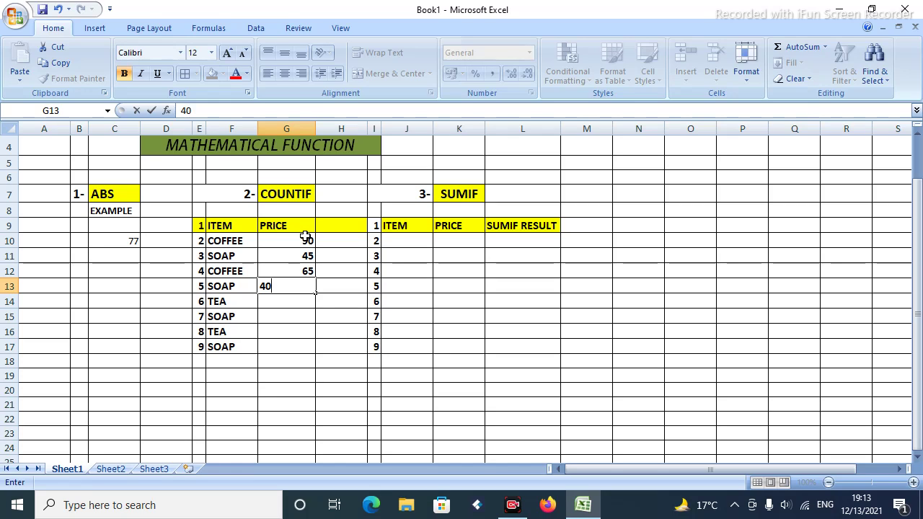
key(Return)
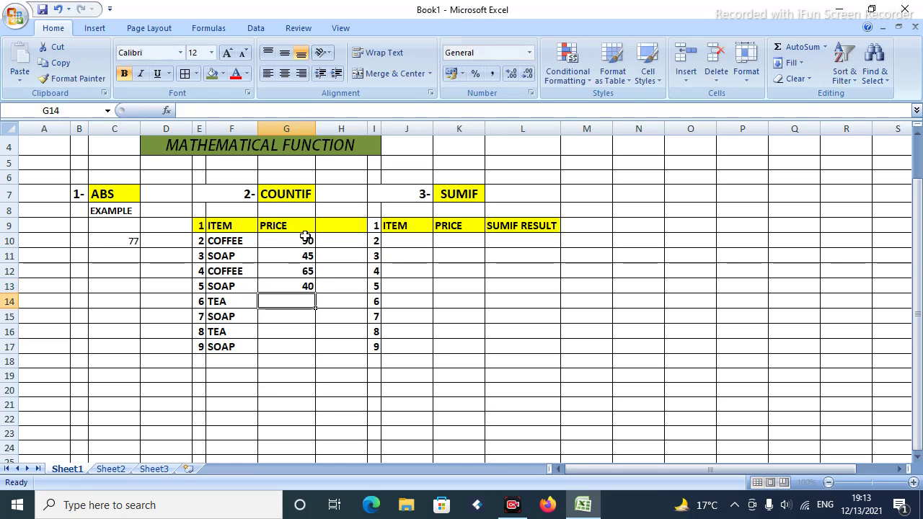
- Enter prices 46, 35, 50 and 30 into G14:G17
text(4)
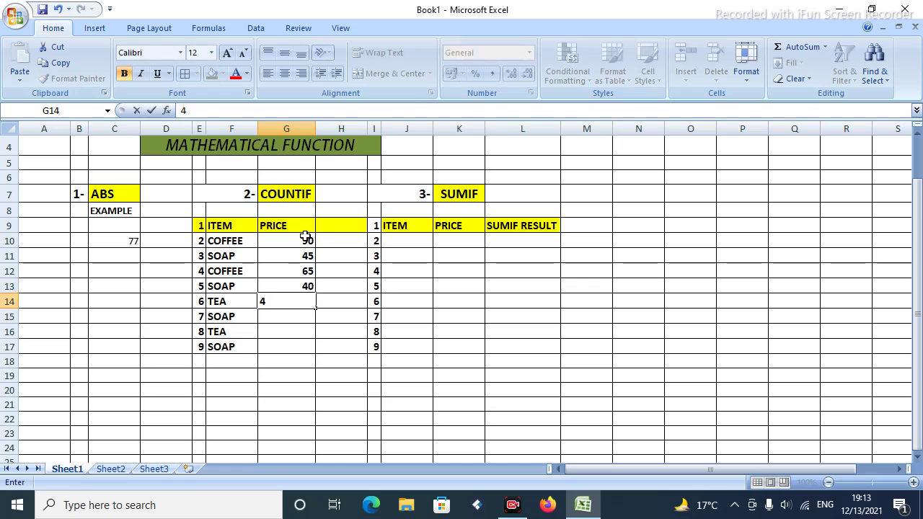
text(6)
key(Return)
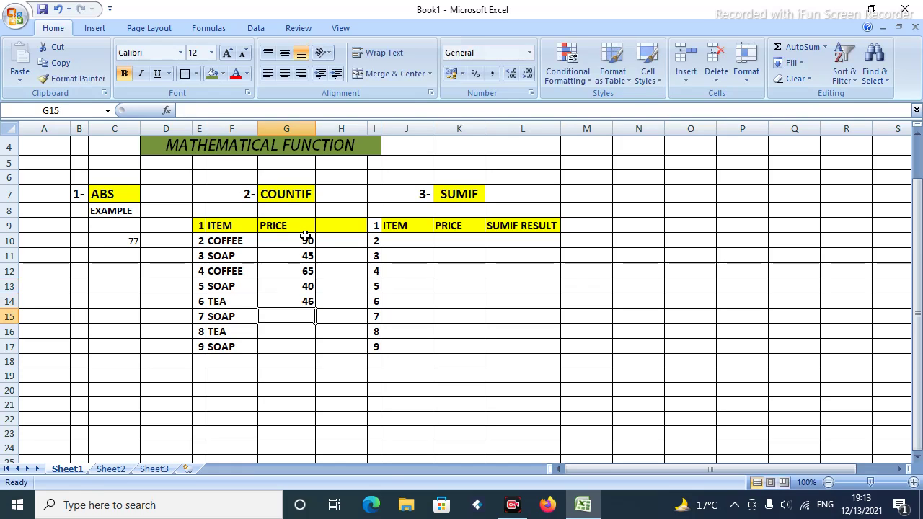
text(35)
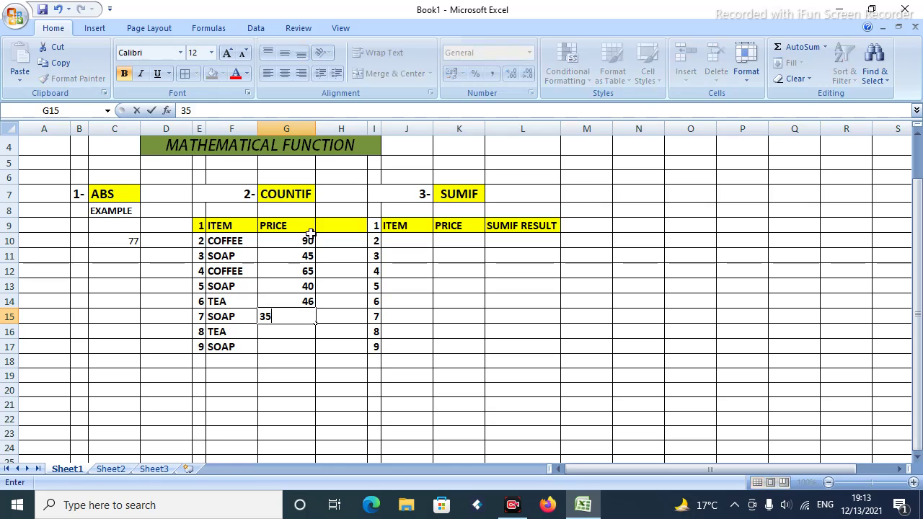
key(Return)
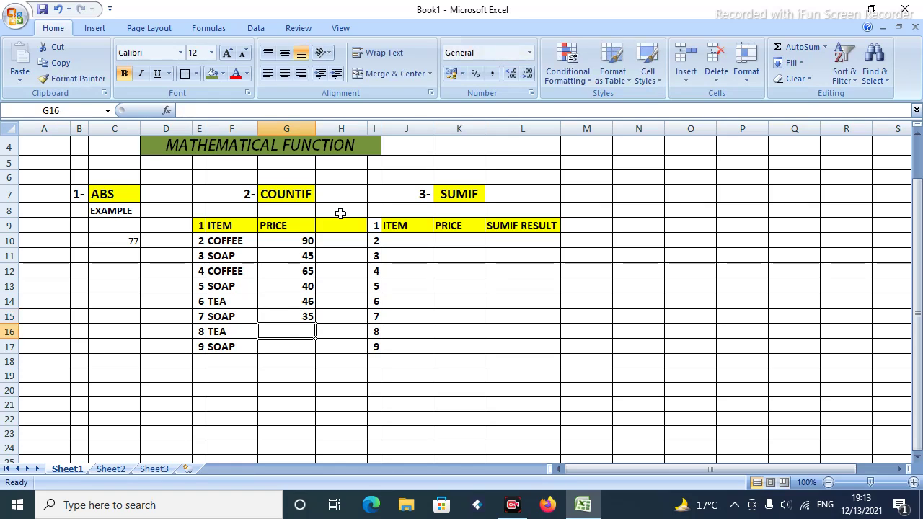
text(50)
key(Return)
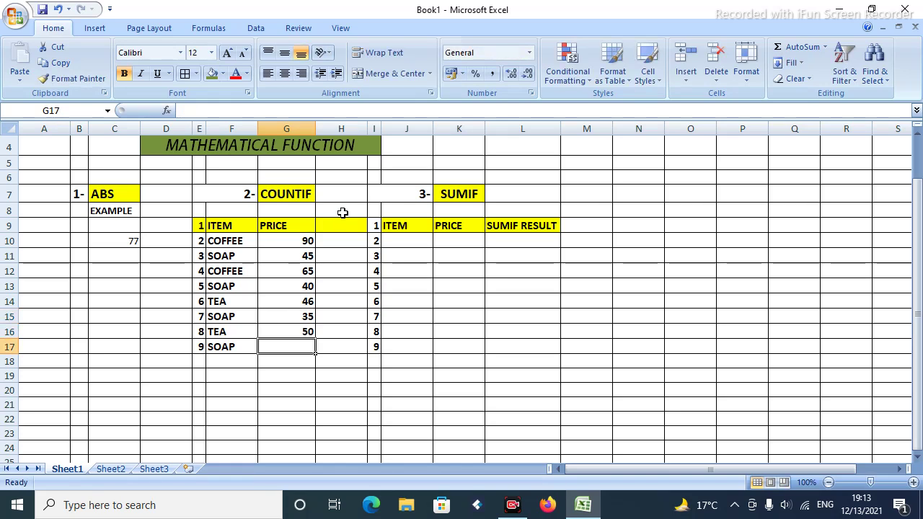
text(30)
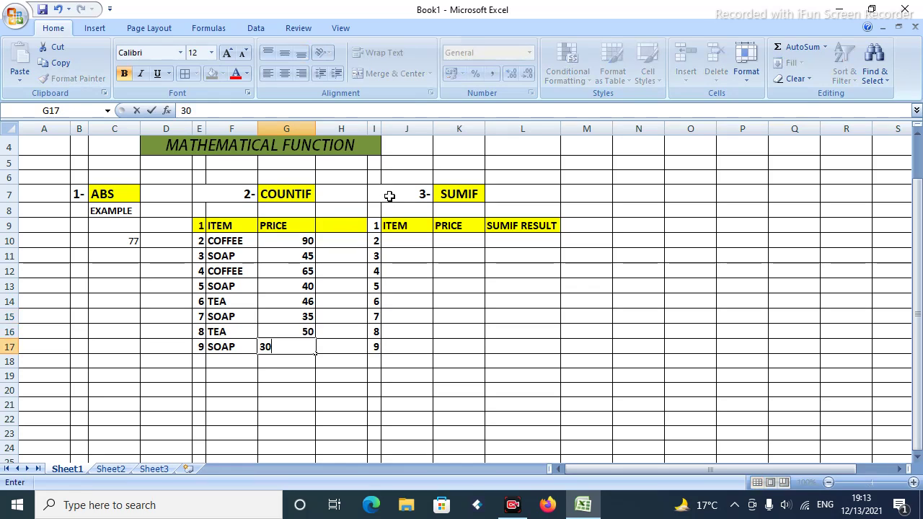
click(421, 285)
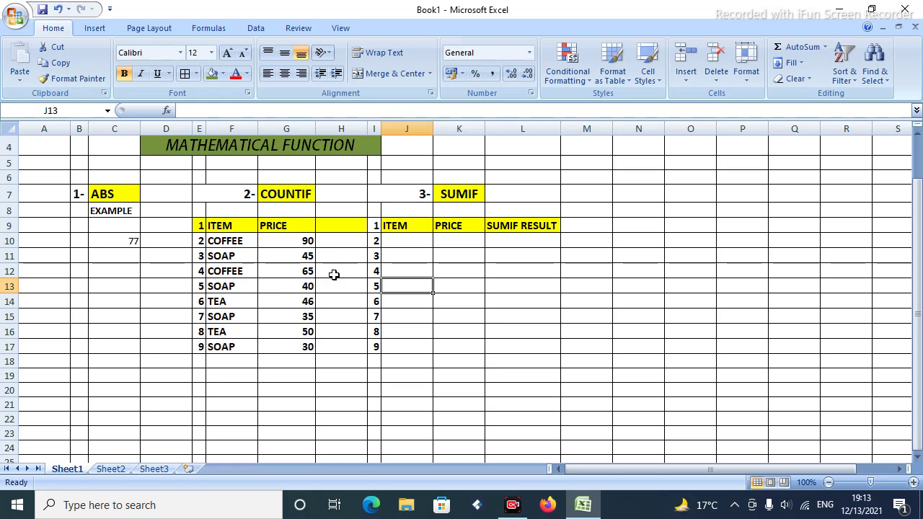
- Right-align the PRICE heading in G9 using Align Text Right
click(299, 227)
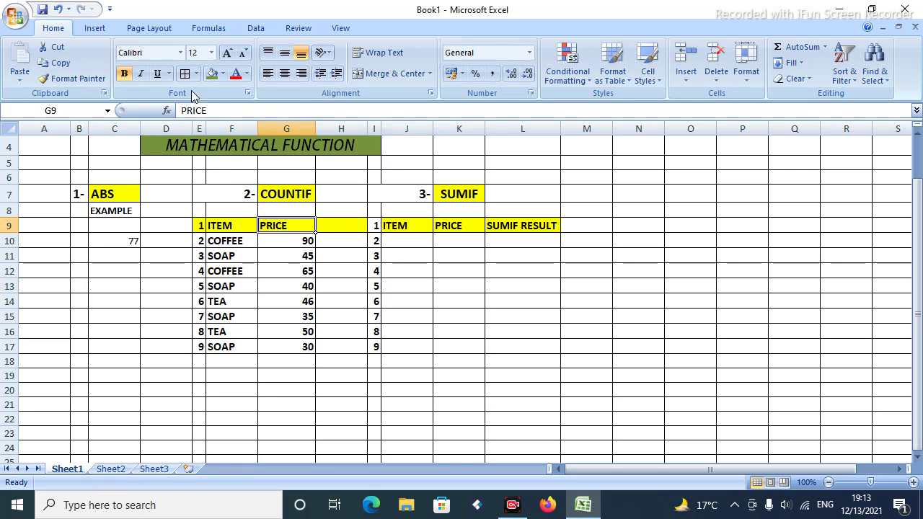
click(301, 73)
click(332, 245)
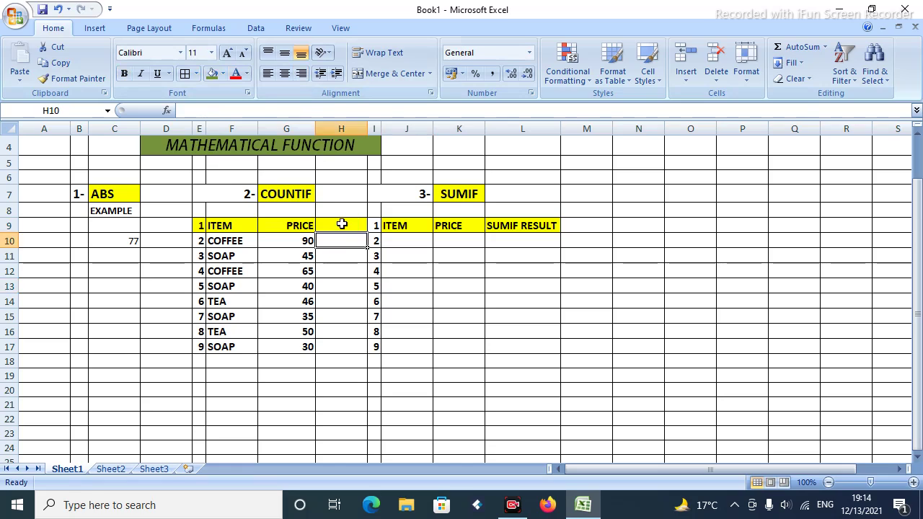
click(342, 226)
click(333, 286)
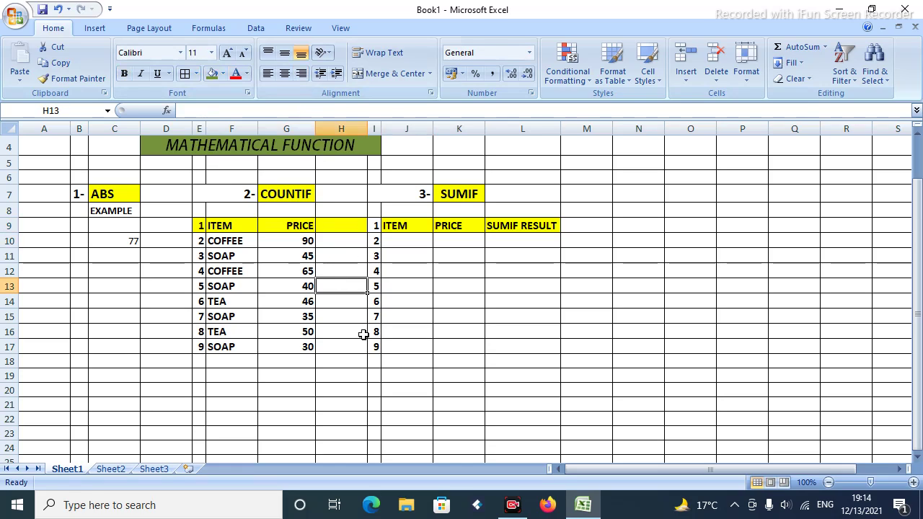
- Enter =COUNTIF(F10:F17,"SOAP") in H13, returning 4
text(=)
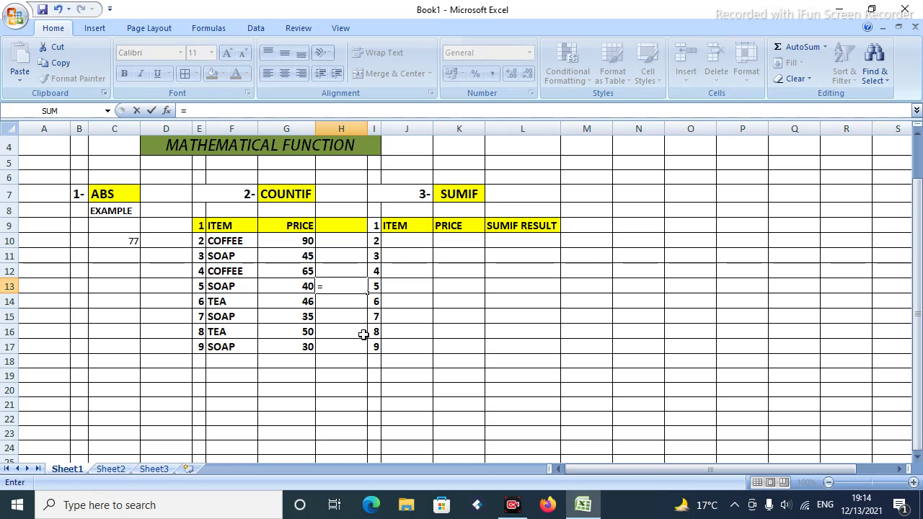
text(CO)
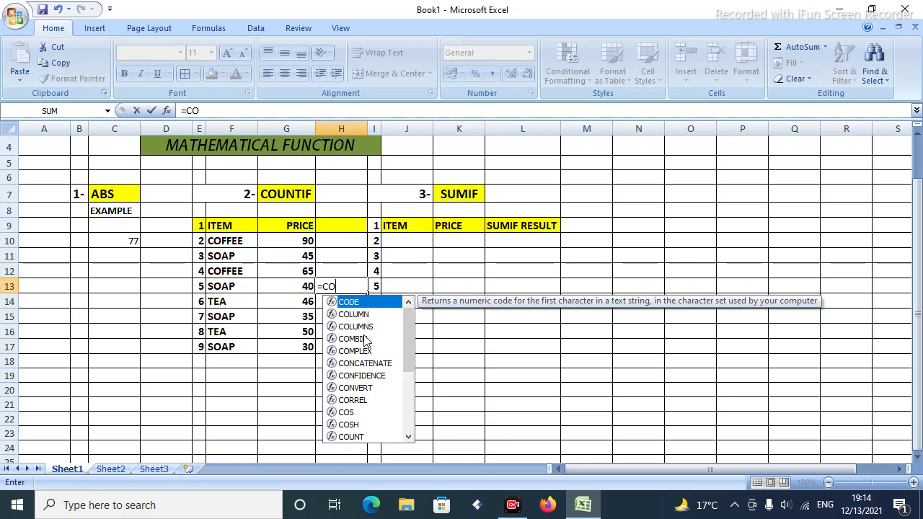
text(UN)
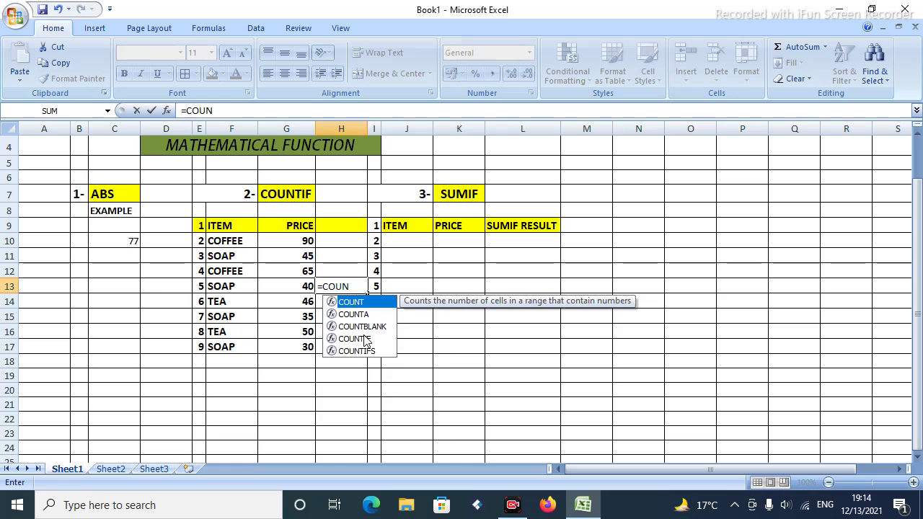
text(TIF()
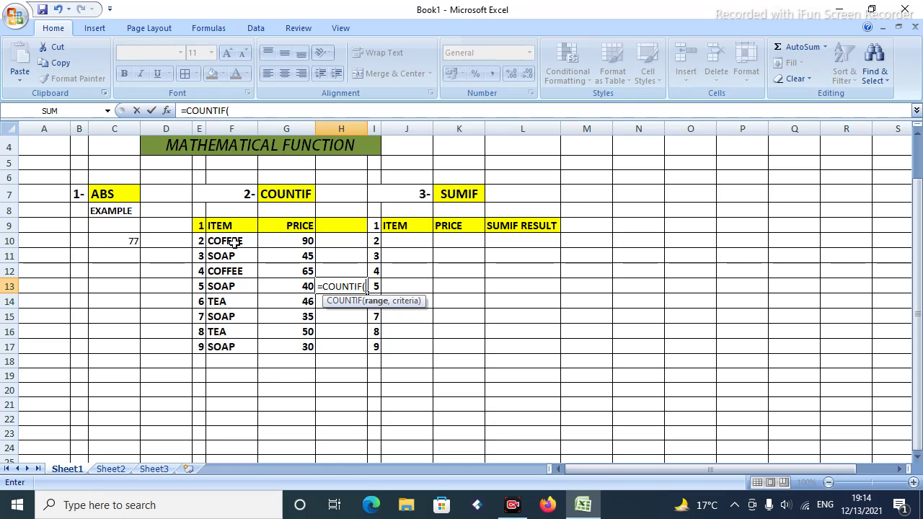
drag(232, 242, 237, 347)
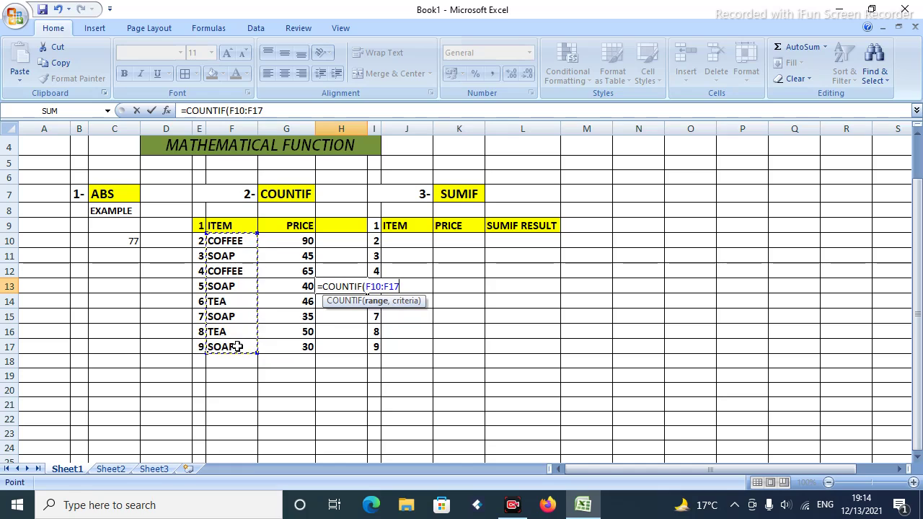
text(,)
text(")
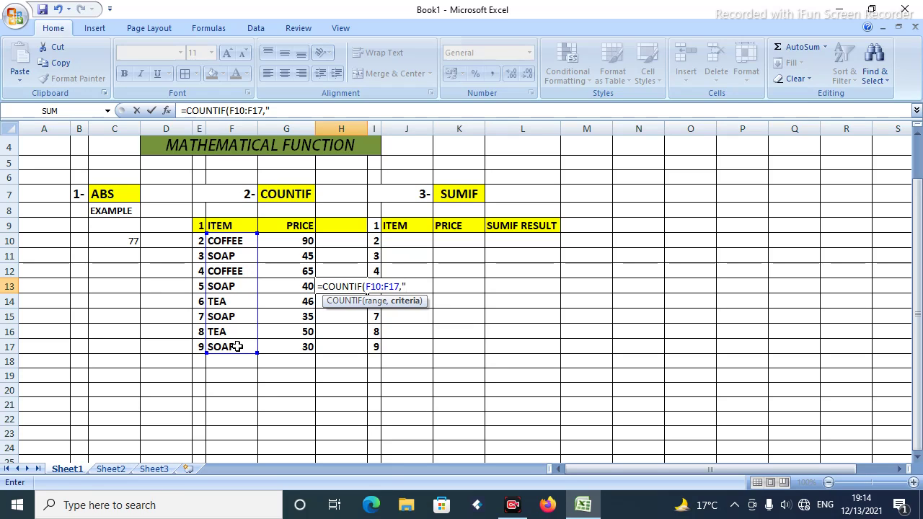
text(SOAP)
text("))
key(Return)
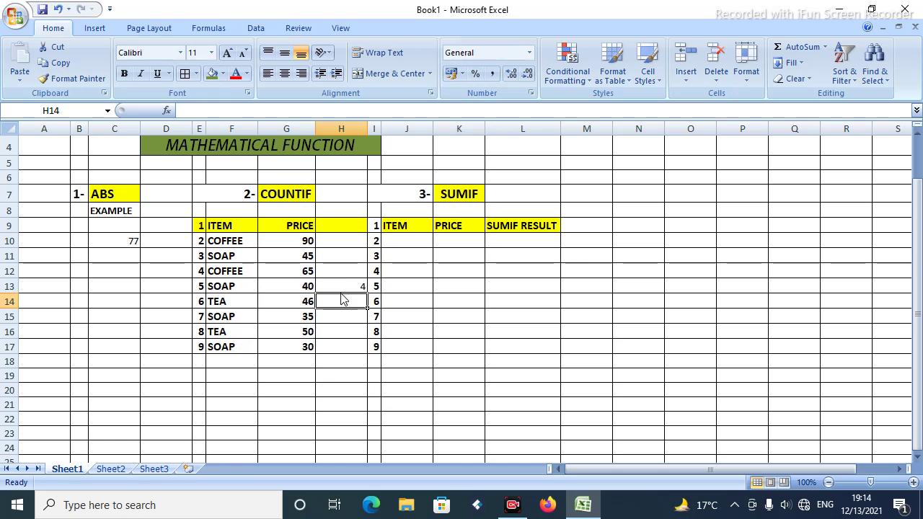
- Increase the font size of H10:H17 to 14
click(350, 286)
drag(336, 242, 338, 346)
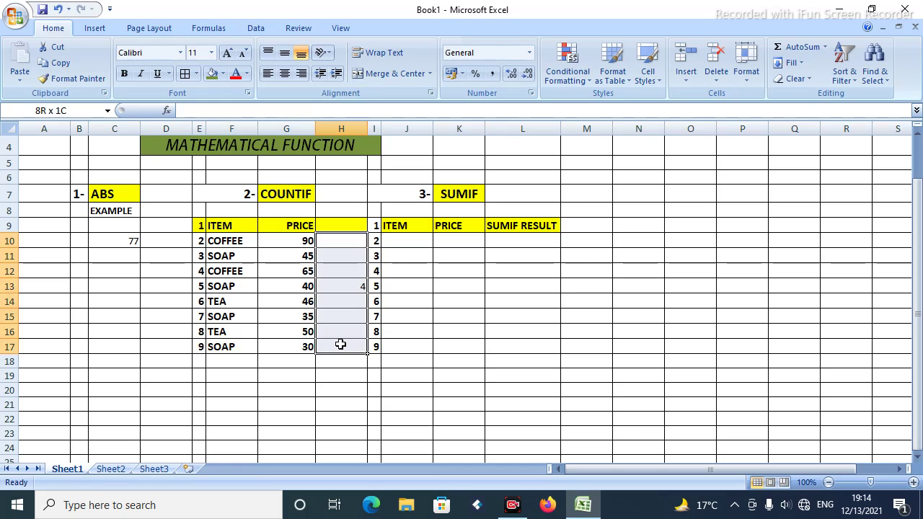
click(227, 52)
click(227, 52)
click(344, 322)
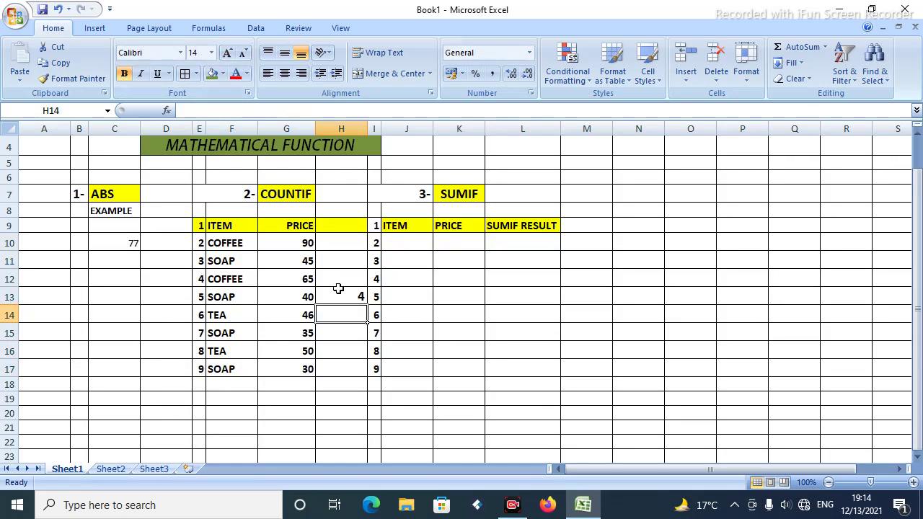
click(338, 292)
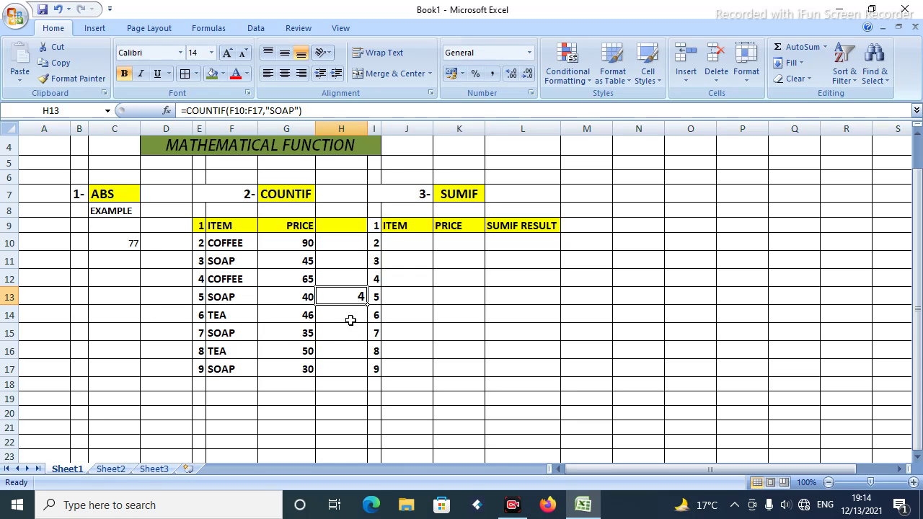
- Enter =COUNTIF(F10:F17,"TEA") in H14, returning 2 TEA items
click(350, 320)
text(=)
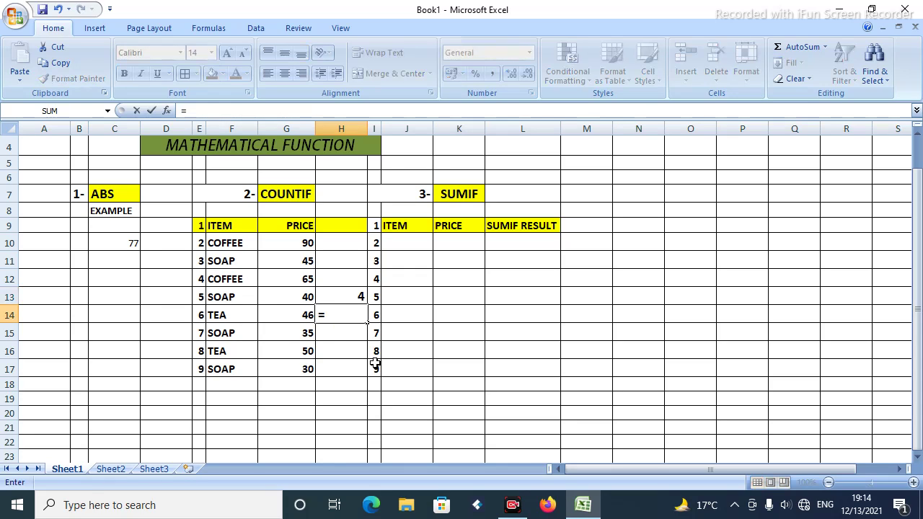
text(CO)
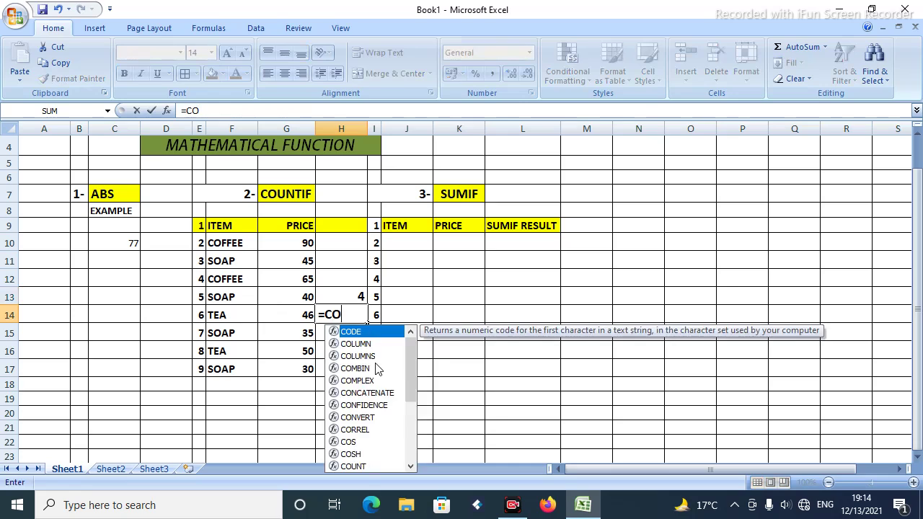
text(UNTIF)
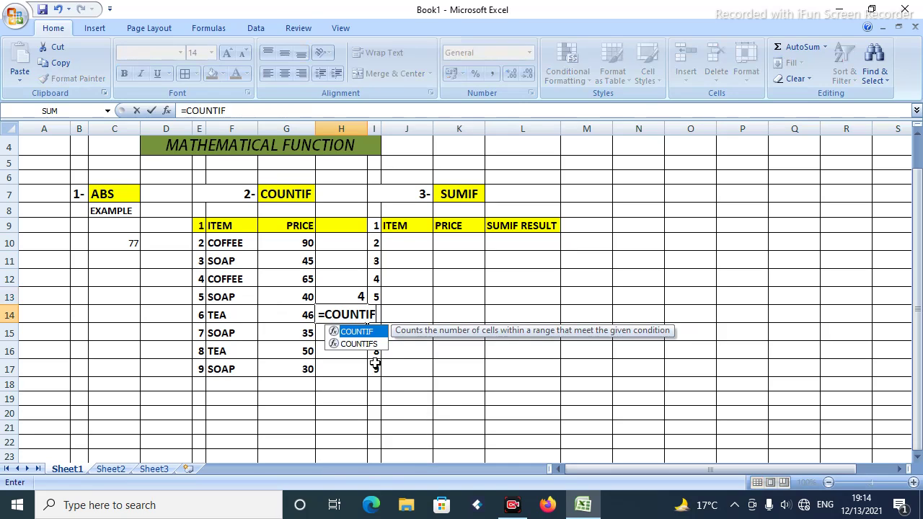
text(()
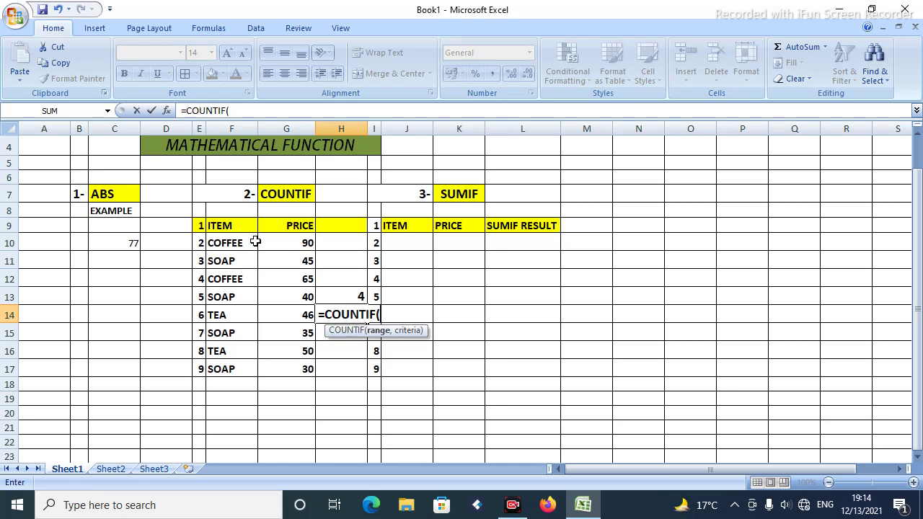
drag(254, 242, 249, 368)
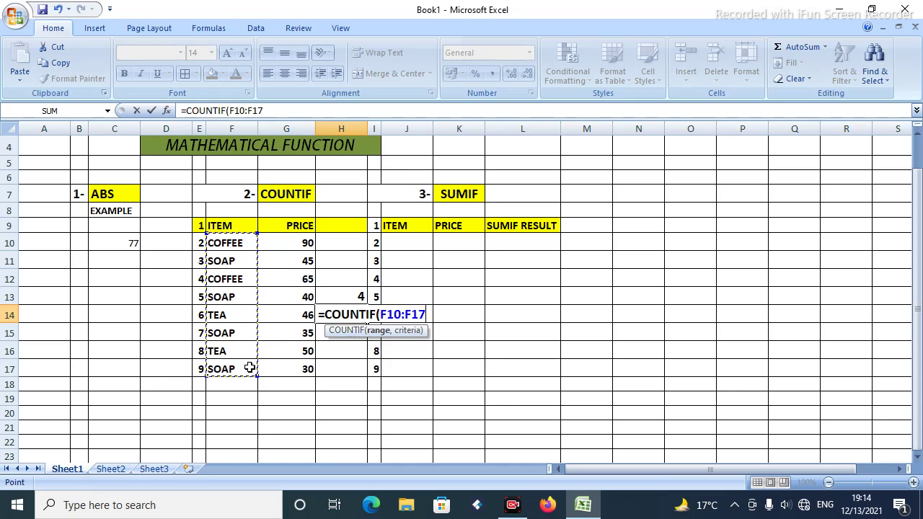
text(,"T)
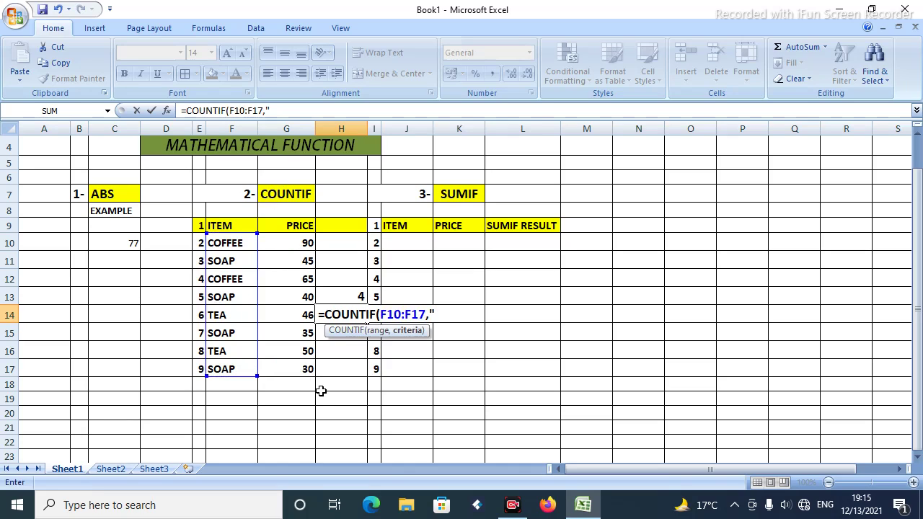
text(EA)
text(")
text())
key(Return)
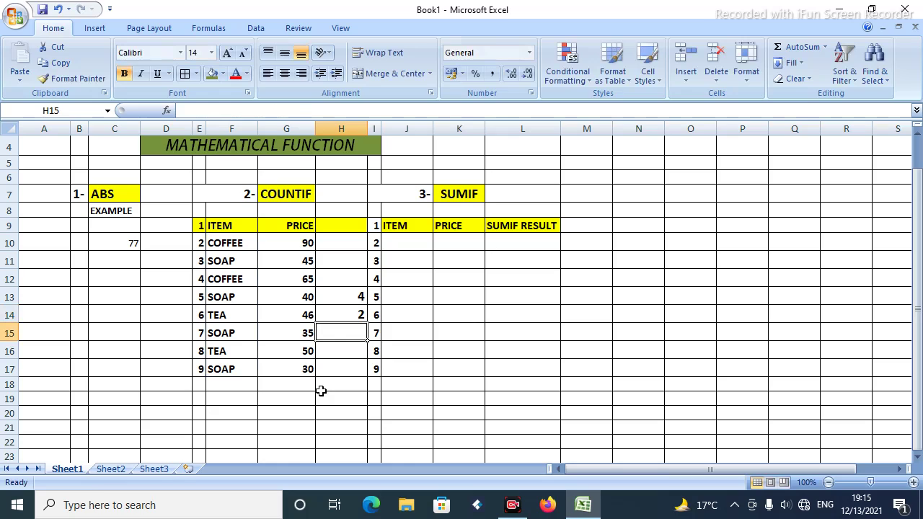
click(348, 317)
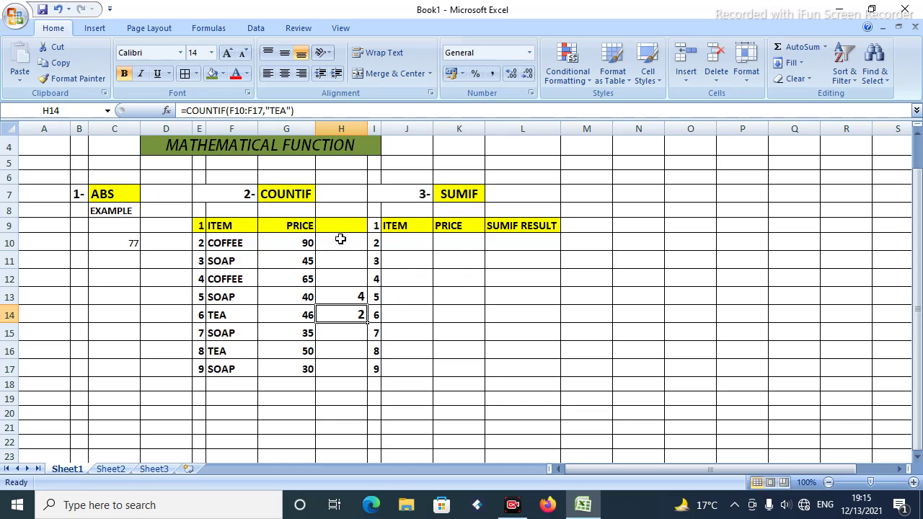
- Copy the item names F10:F17 into J10:J17 of the SUMIF table
drag(244, 243, 240, 368)
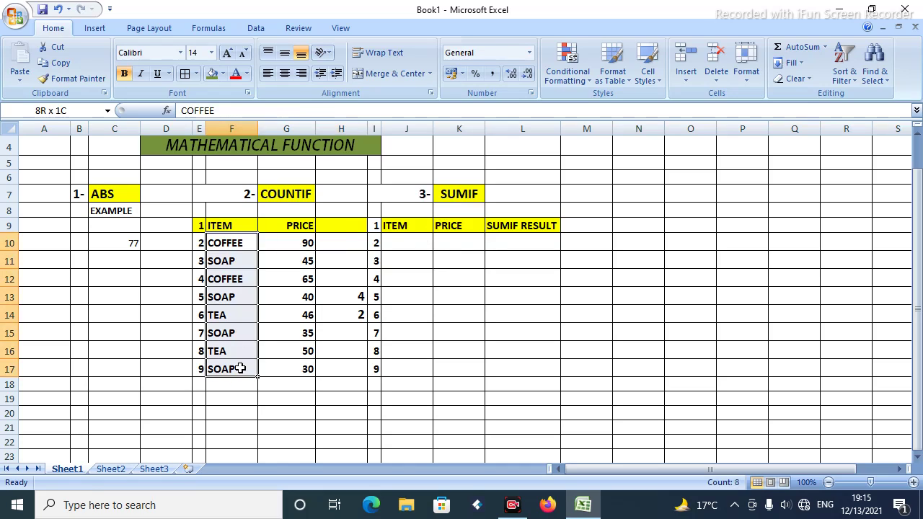
key(ctrl+c)
click(411, 238)
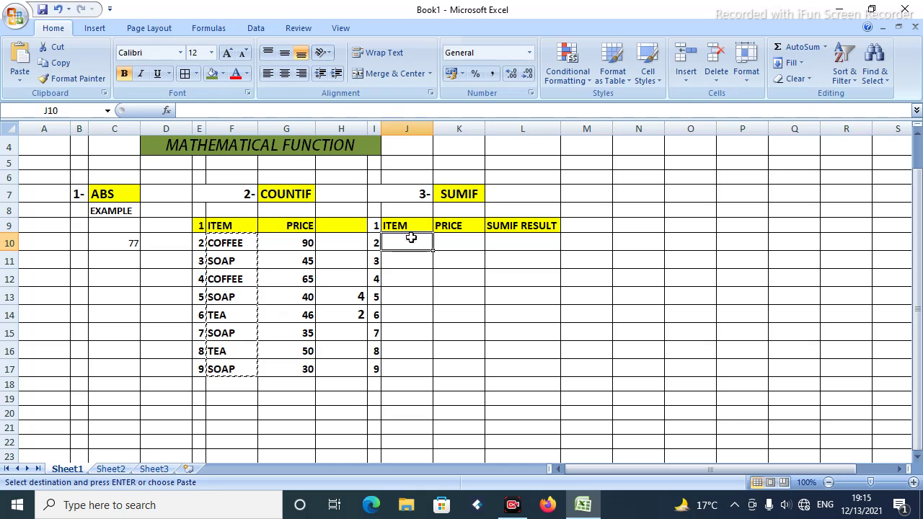
key(ctrl+v)
key(Escape)
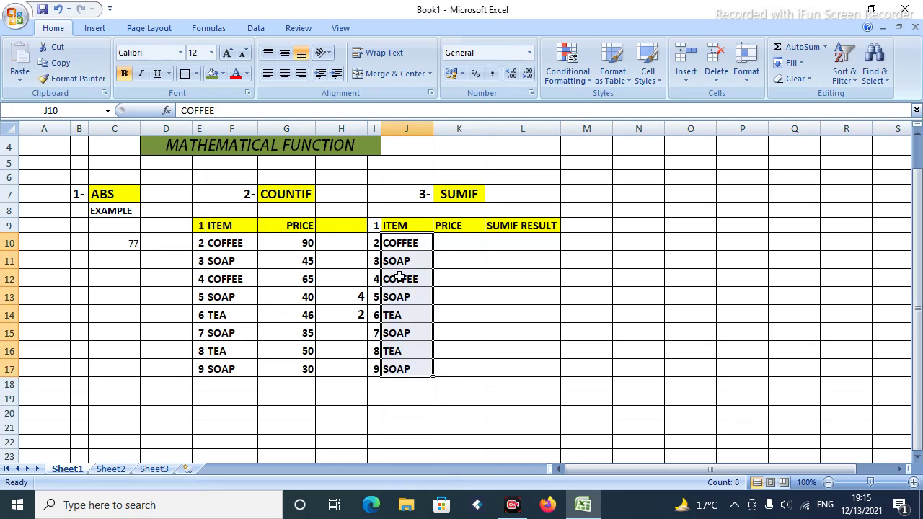
- Copy the prices G10:G17 into K10:K17 of the SUMIF table
click(447, 245)
drag(305, 242, 292, 367)
key(ctrl+c)
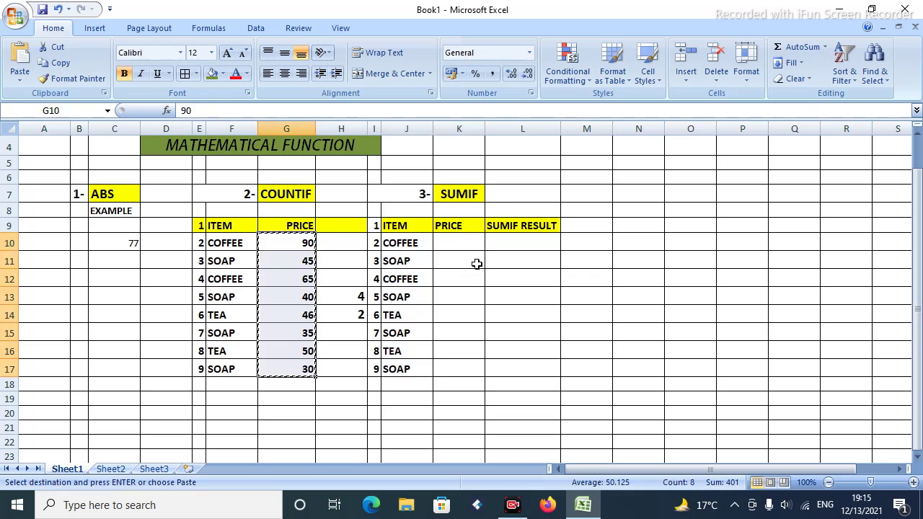
click(462, 246)
key(ctrl+v)
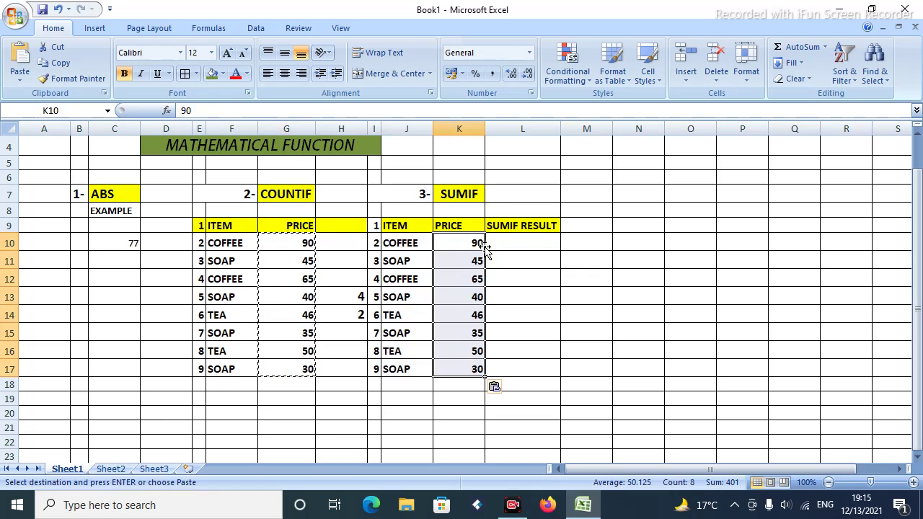
key(Escape)
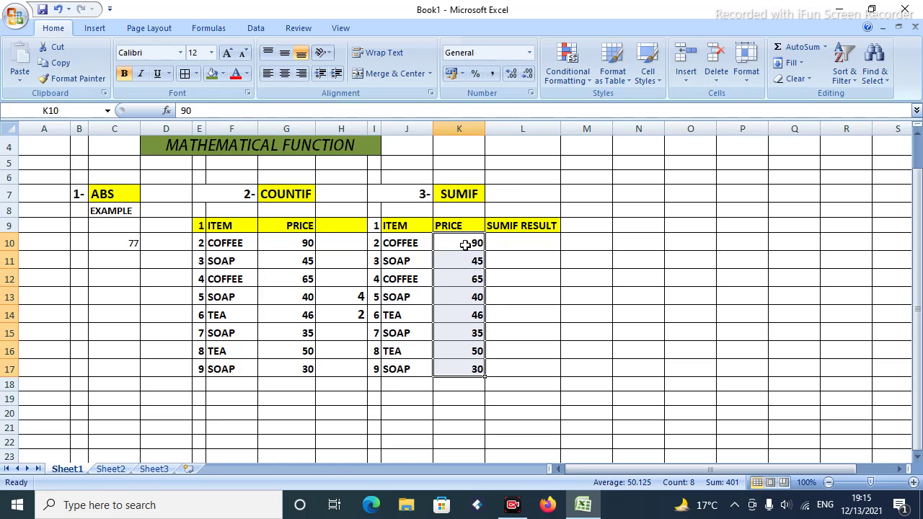
click(452, 346)
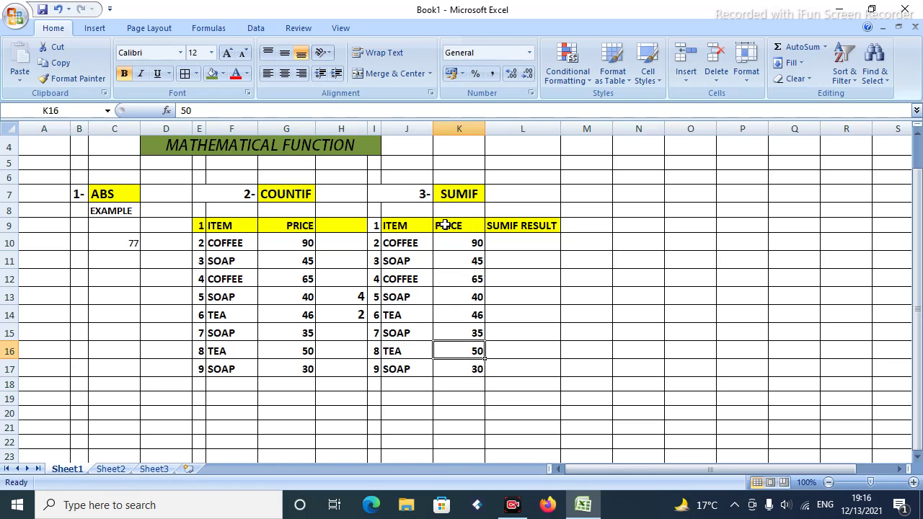
- Enter =SUMIF(J10:J17,"SOAP",K10:K17) in L11, returning 150
click(519, 293)
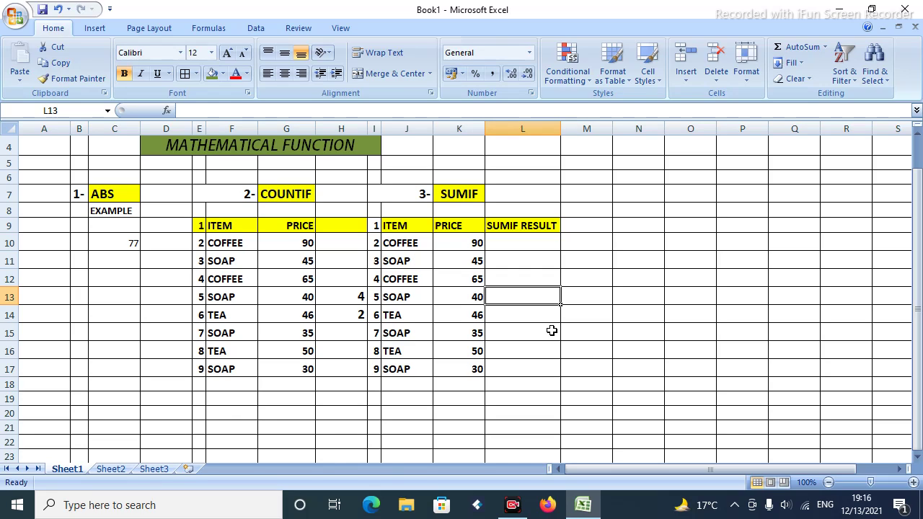
click(516, 261)
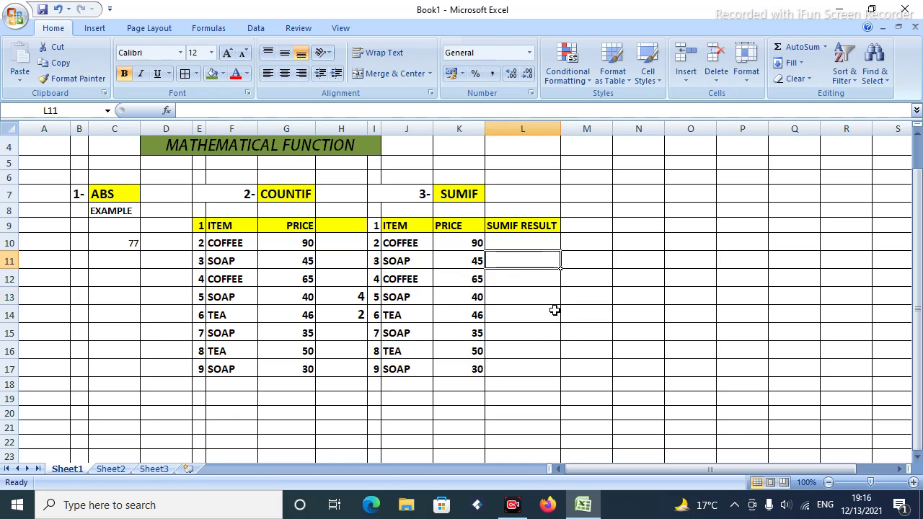
text(=)
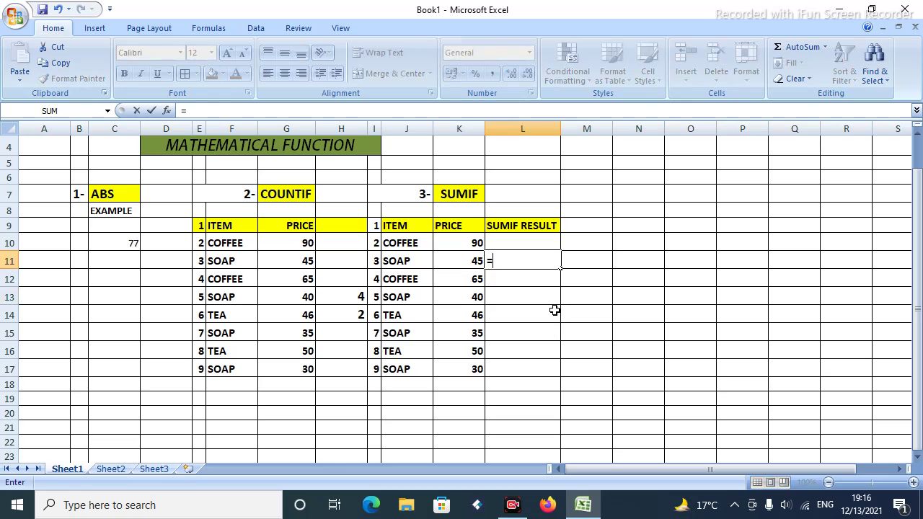
text(SU)
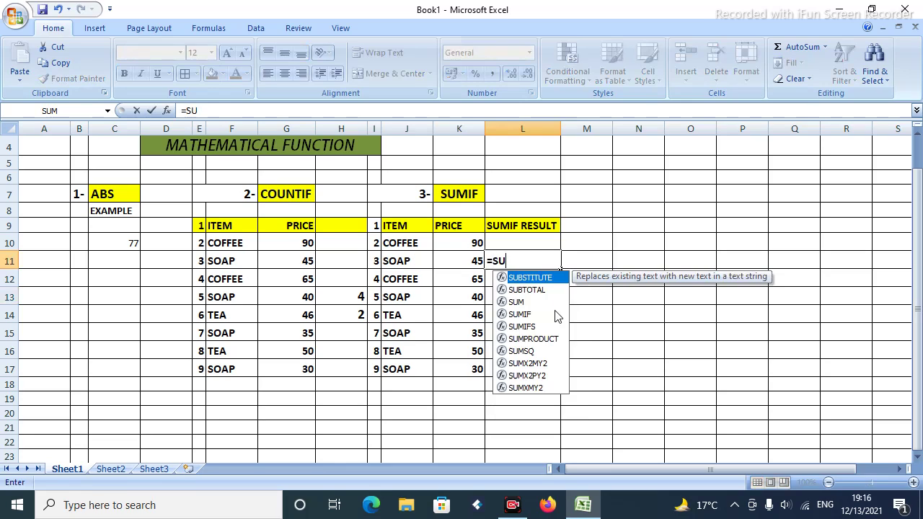
text(MIF()
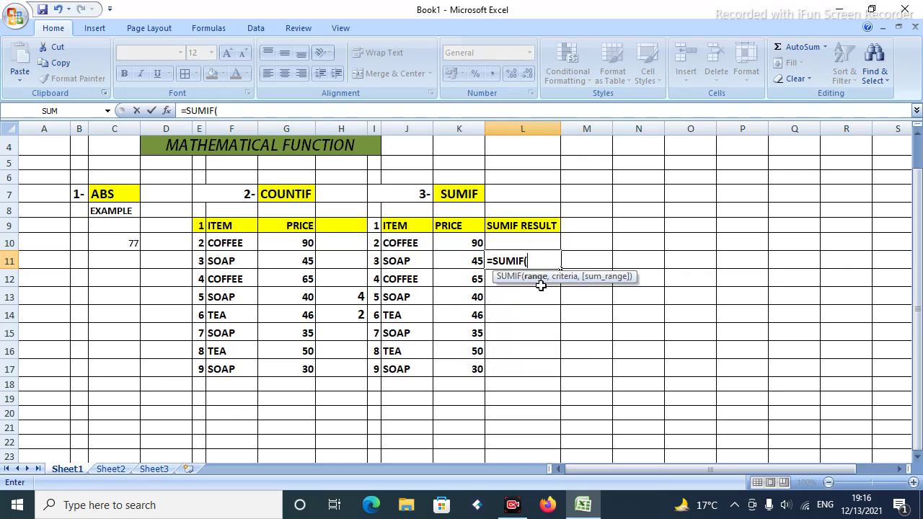
drag(411, 242, 414, 367)
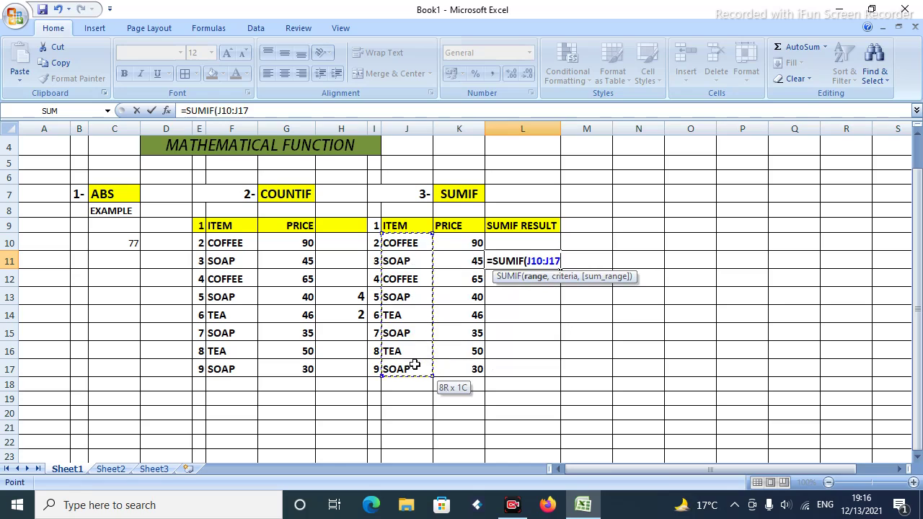
text(,)
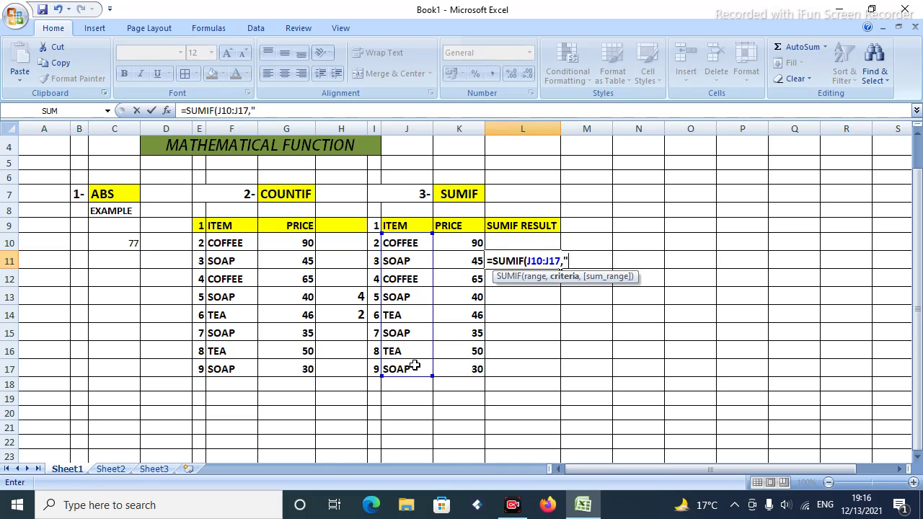
text(SOAP")
text(,)
drag(463, 243, 462, 366)
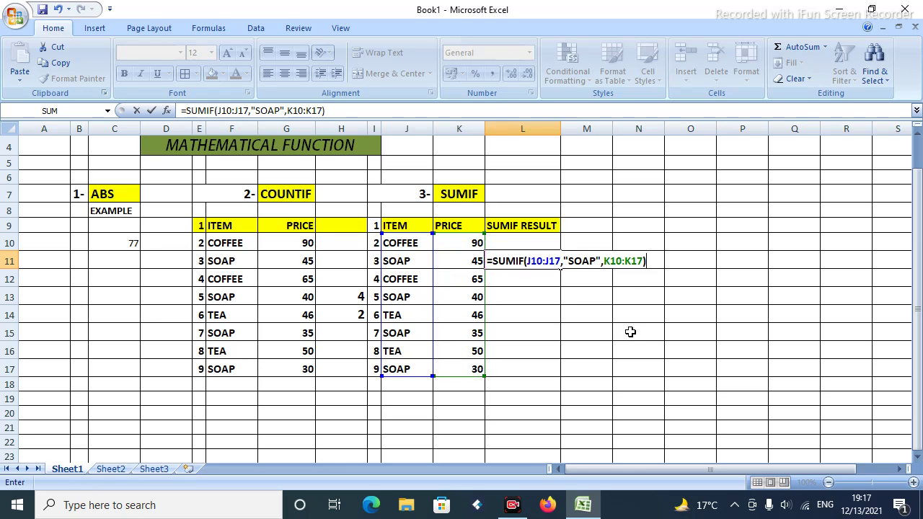
key(Return)
click(522, 266)
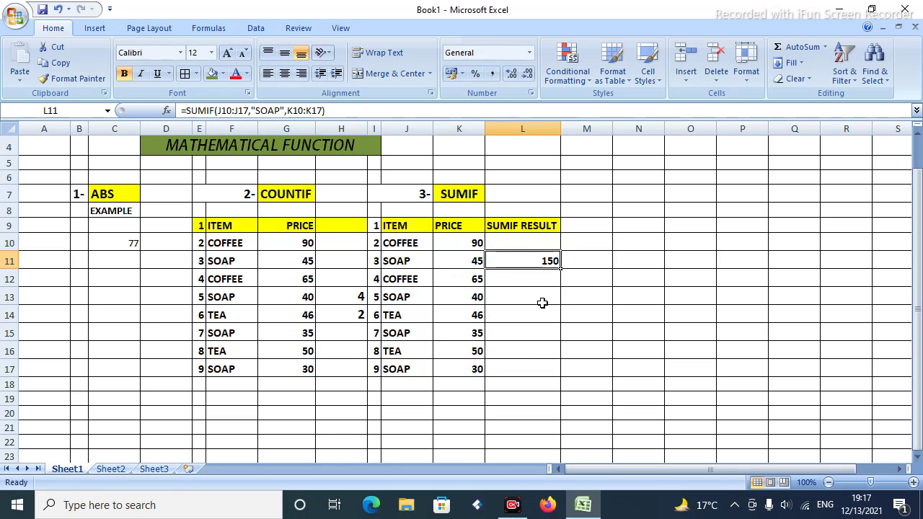
- Enter =SUMIF(J10:J17,"COFFEE",K10:K17) in L13, returning 155
click(545, 302)
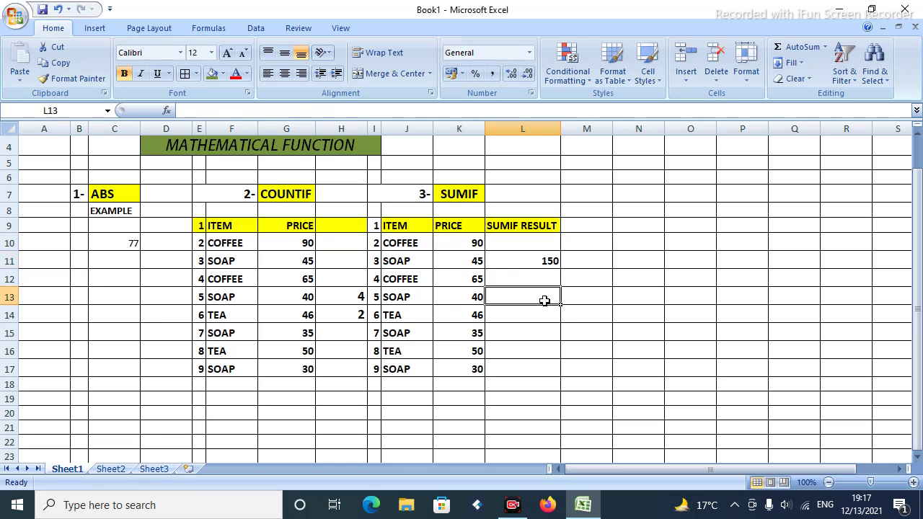
text(=)
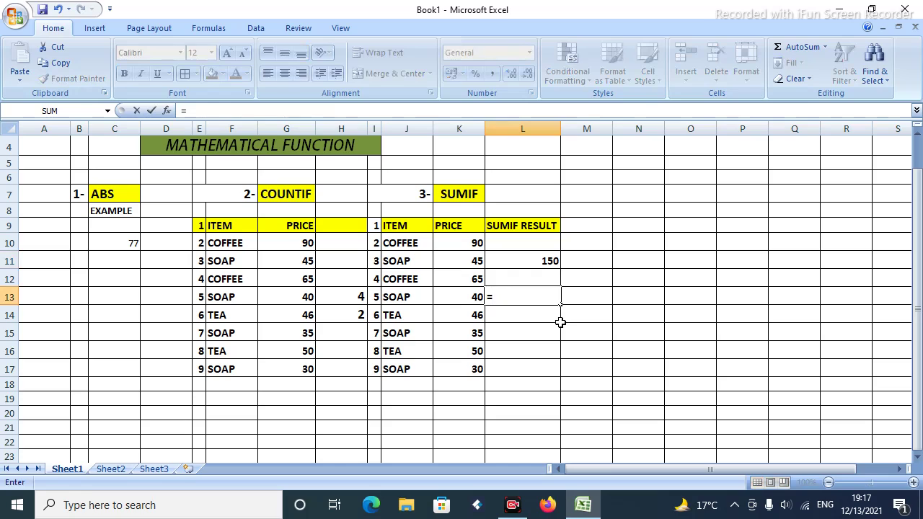
text(E)
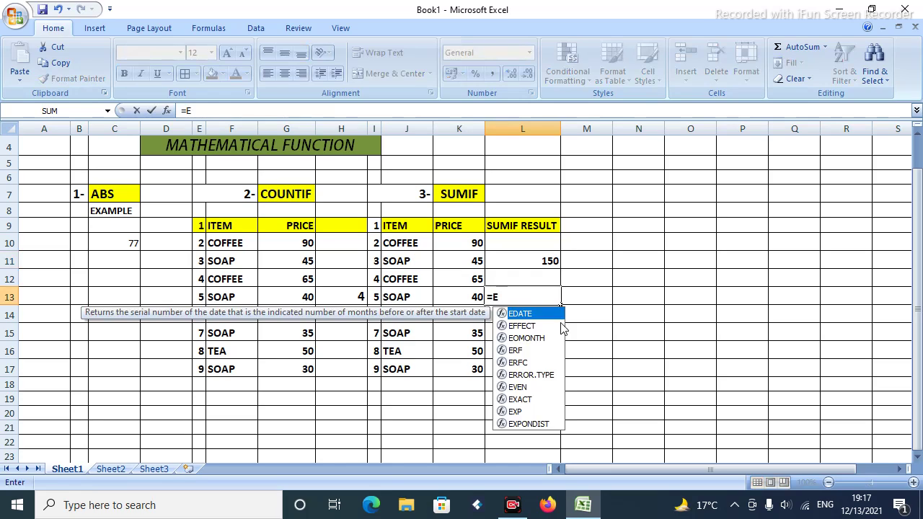
key(BackSpace)
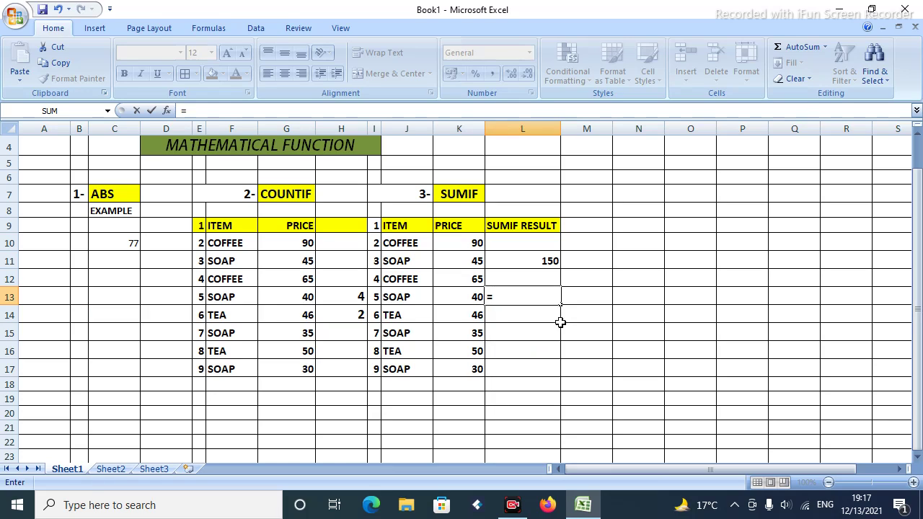
text(SUMI)
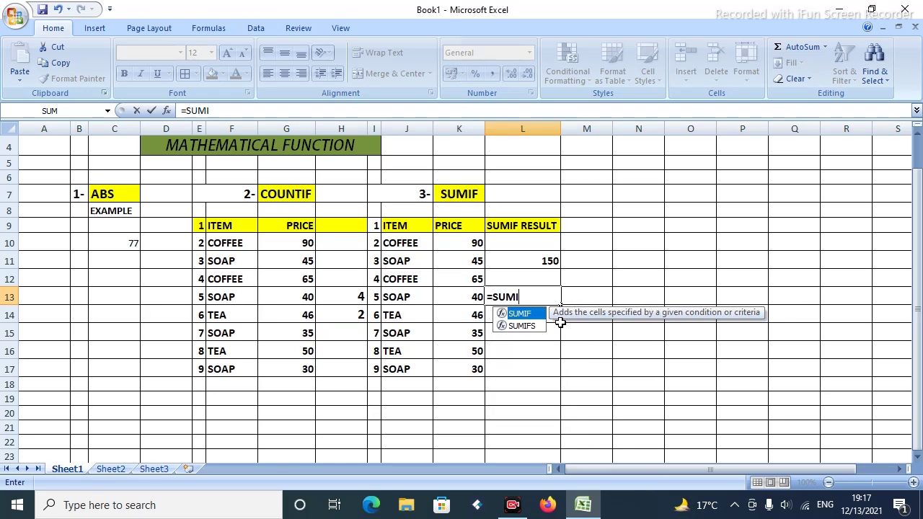
text(F()
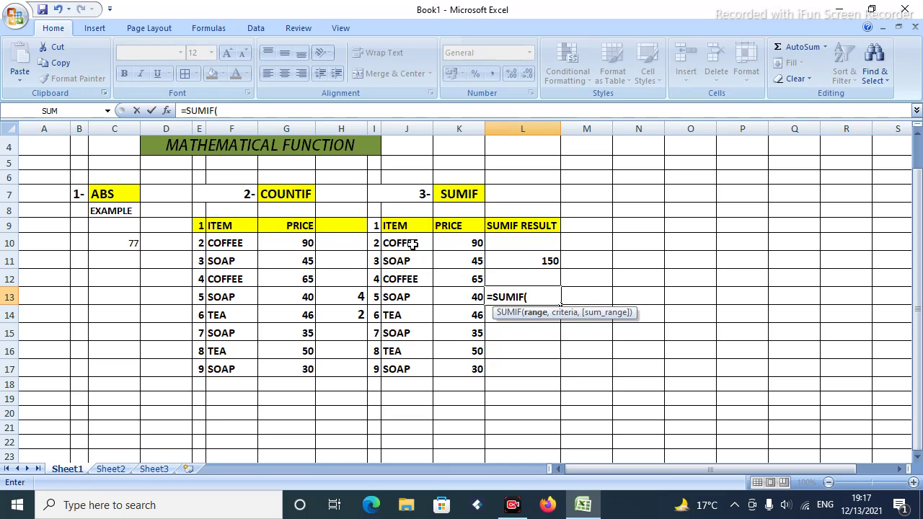
drag(409, 243, 397, 376)
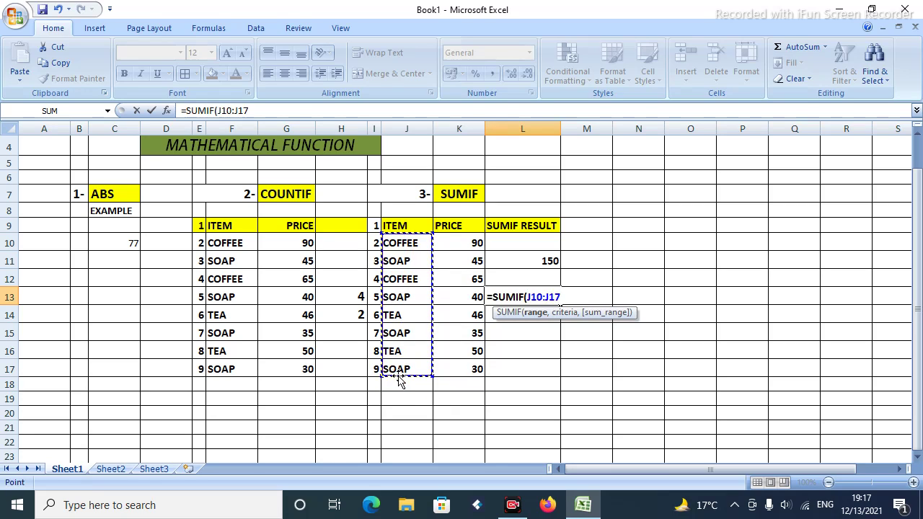
text(,"C)
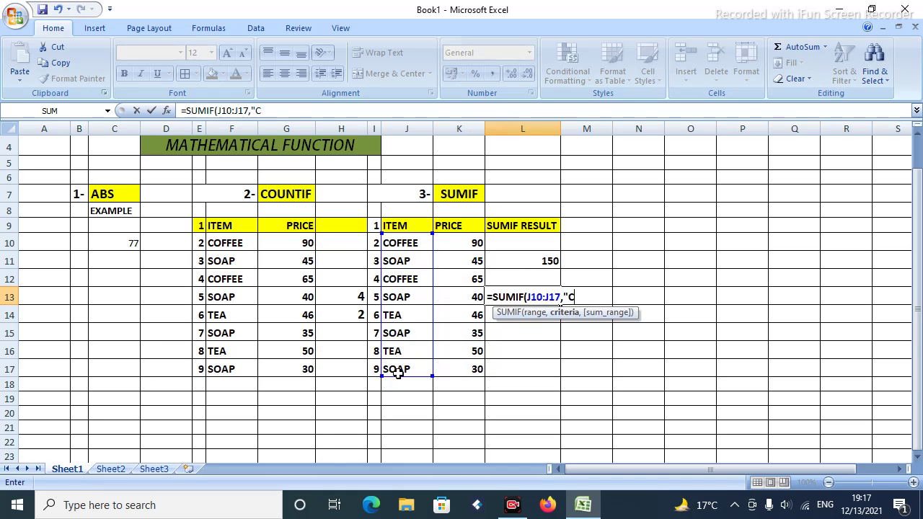
text(OFF)
text(EE")
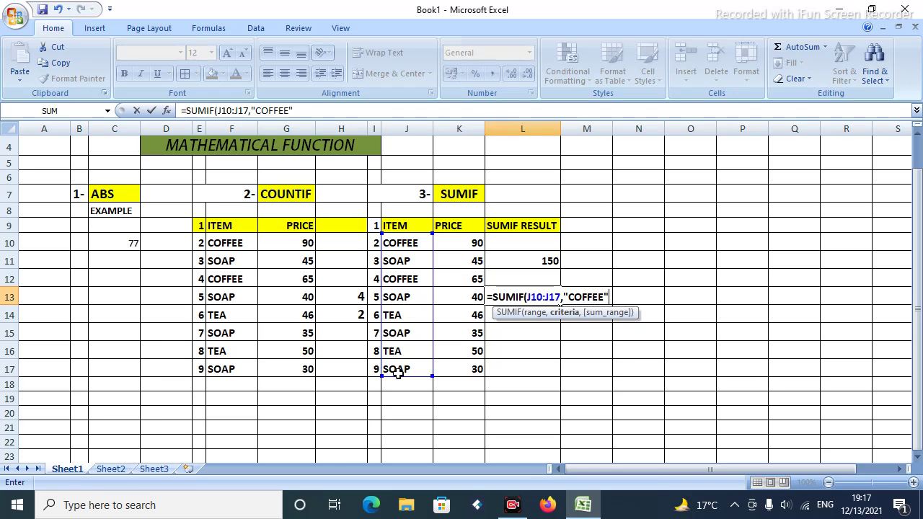
text(,)
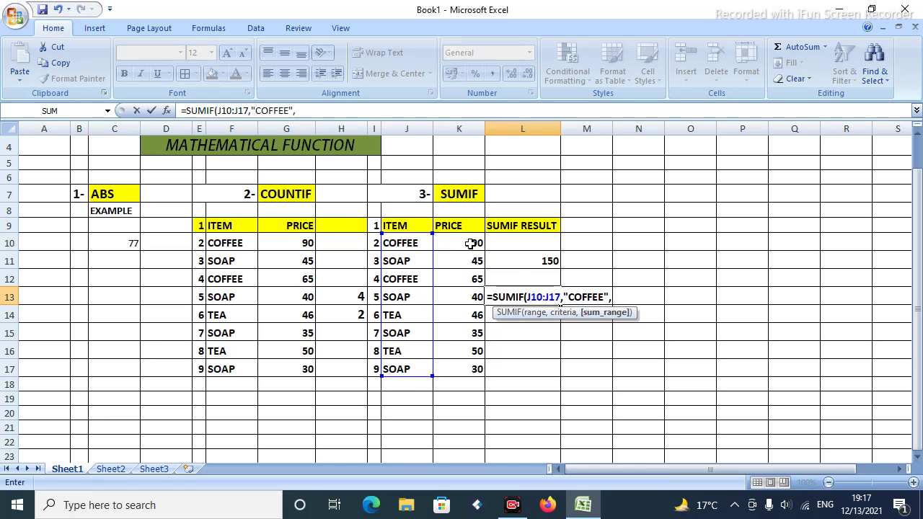
drag(470, 244, 468, 346)
drag(468, 354, 467, 364)
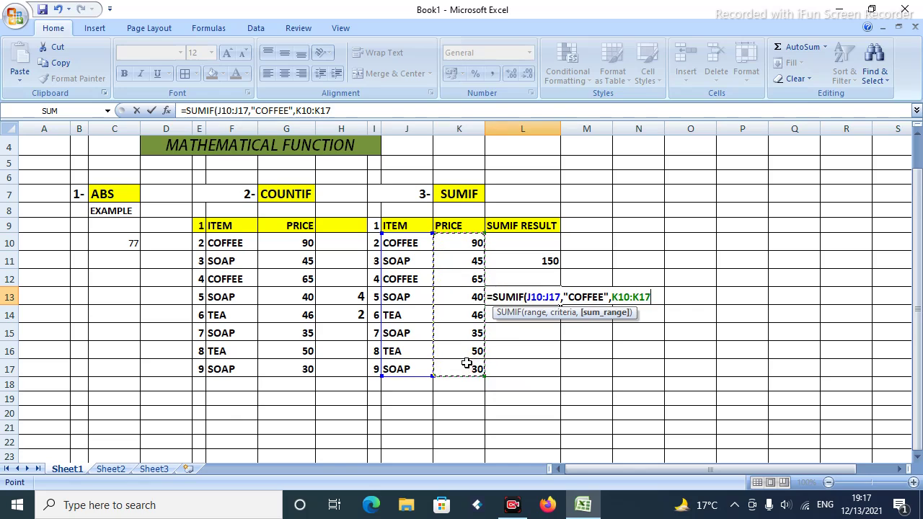
text())
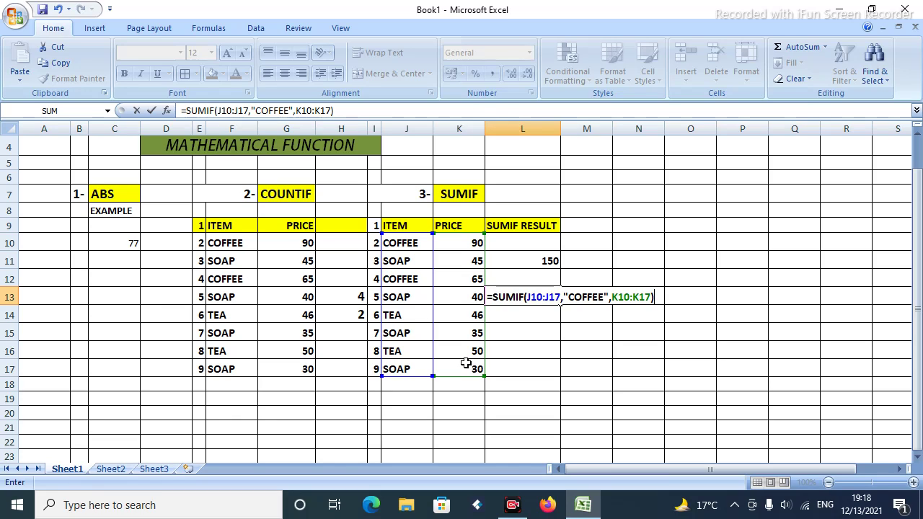
key(Return)
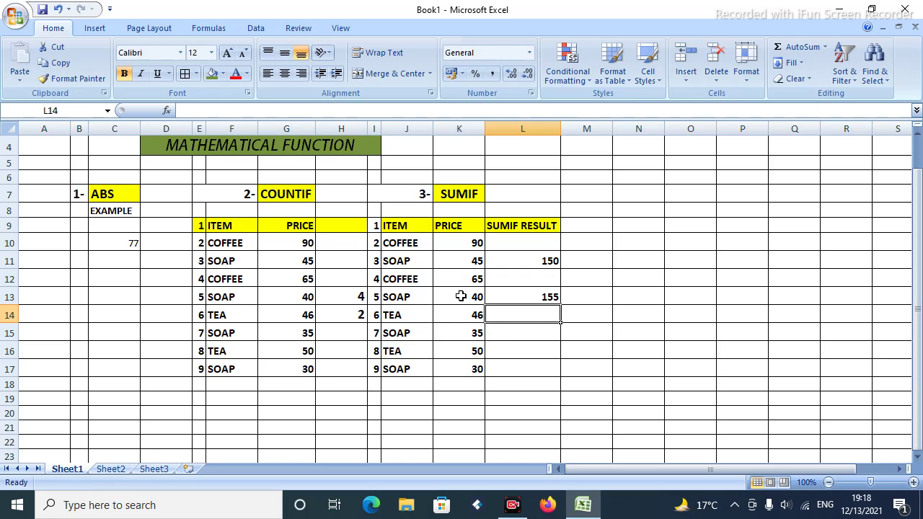
- Enter =SUMIF(J10:J17,"TEA",K10:K17) in L15, returning 96
click(542, 332)
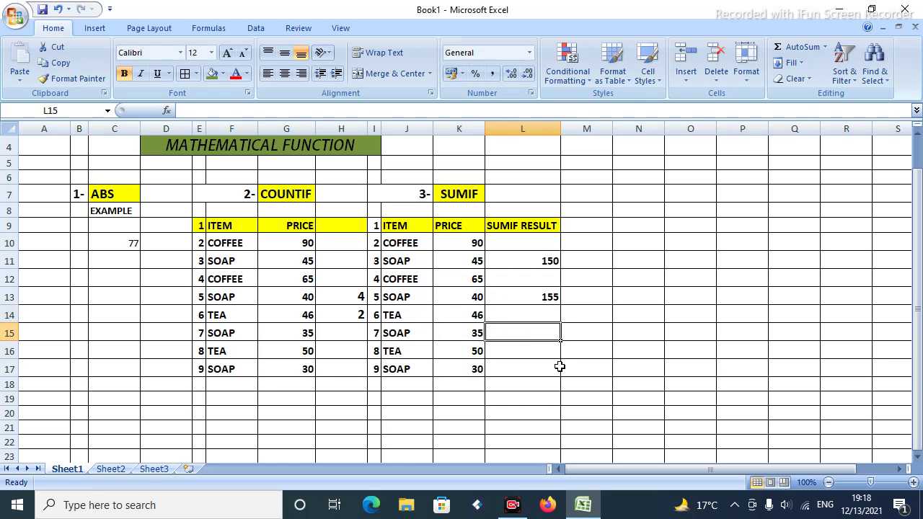
text(=S)
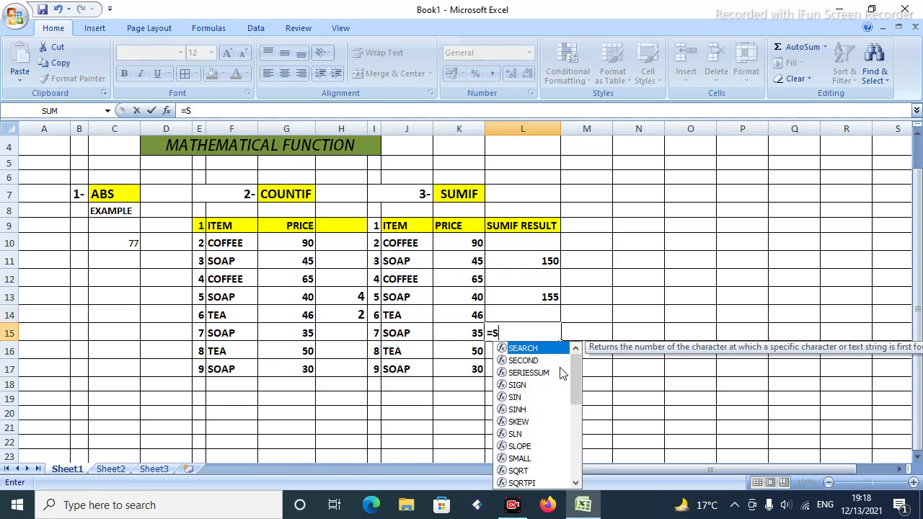
text(UMIF)
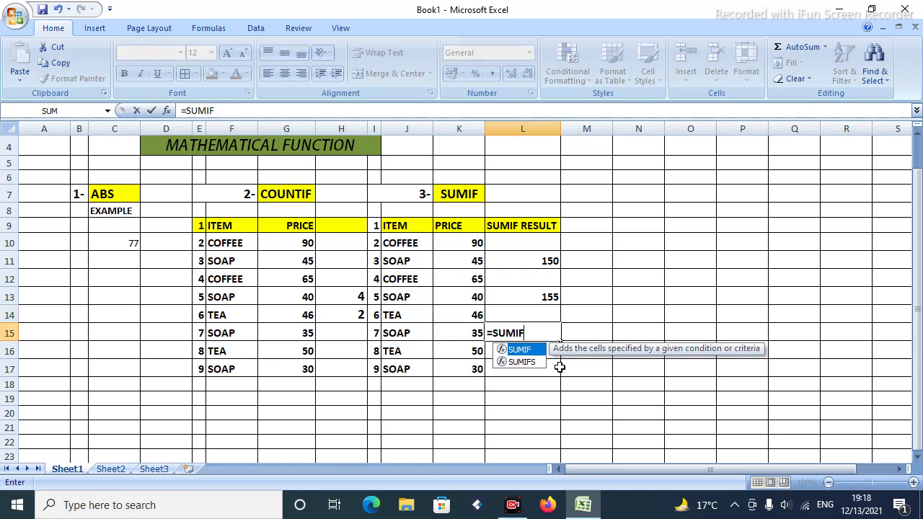
text(()
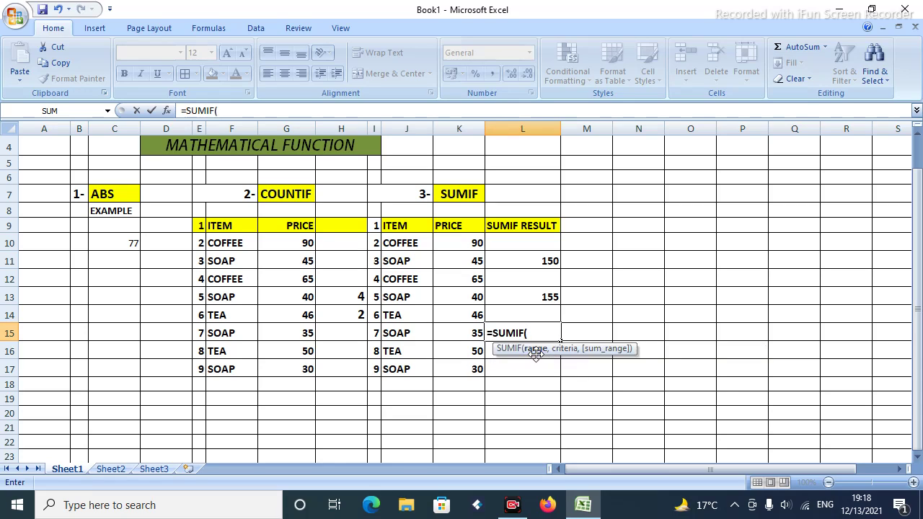
drag(408, 239, 404, 369)
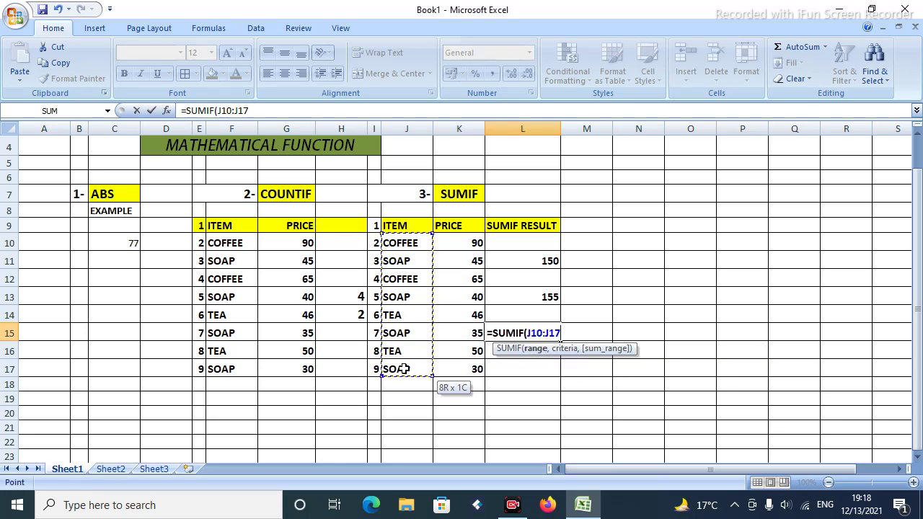
text(,")
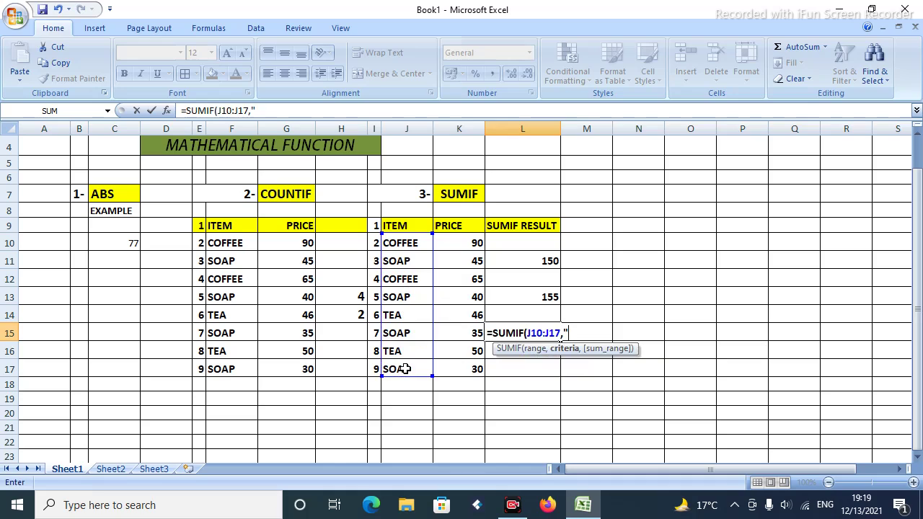
text(TE)
text(A")
text(,)
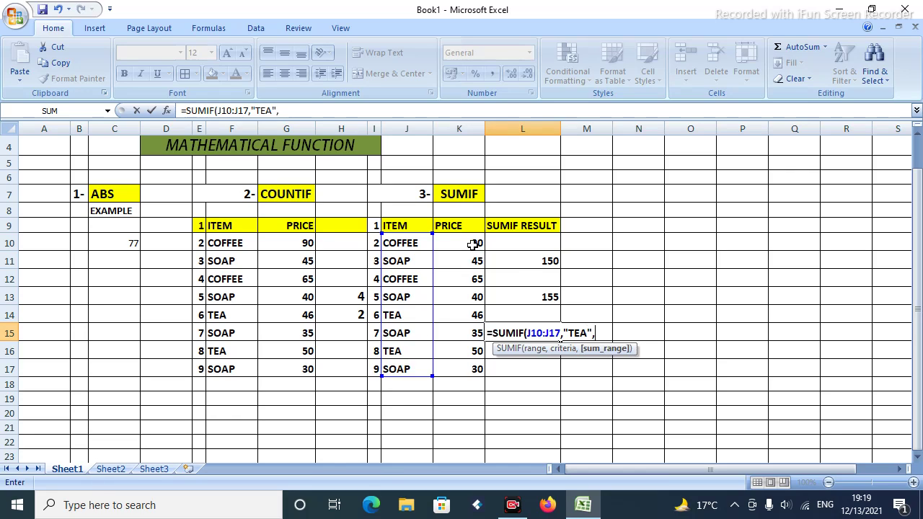
drag(478, 243, 465, 368)
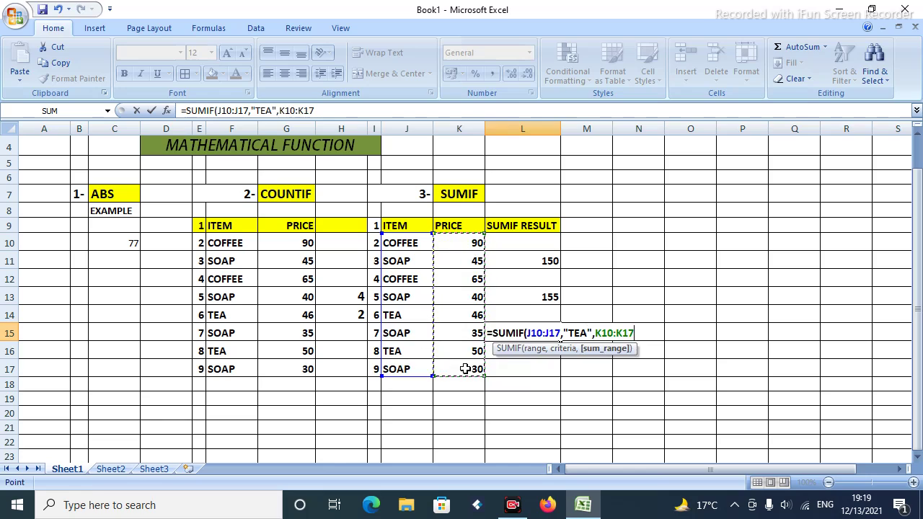
text())
key(Return)
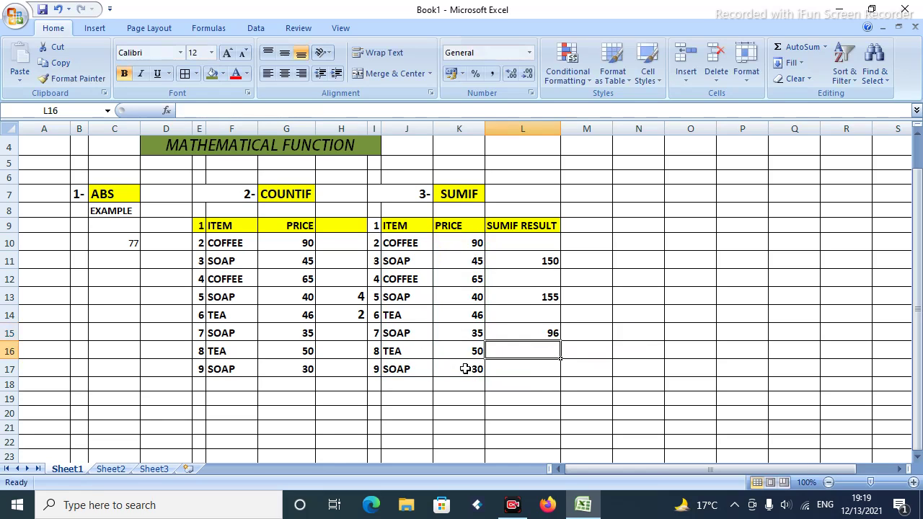
click(538, 334)
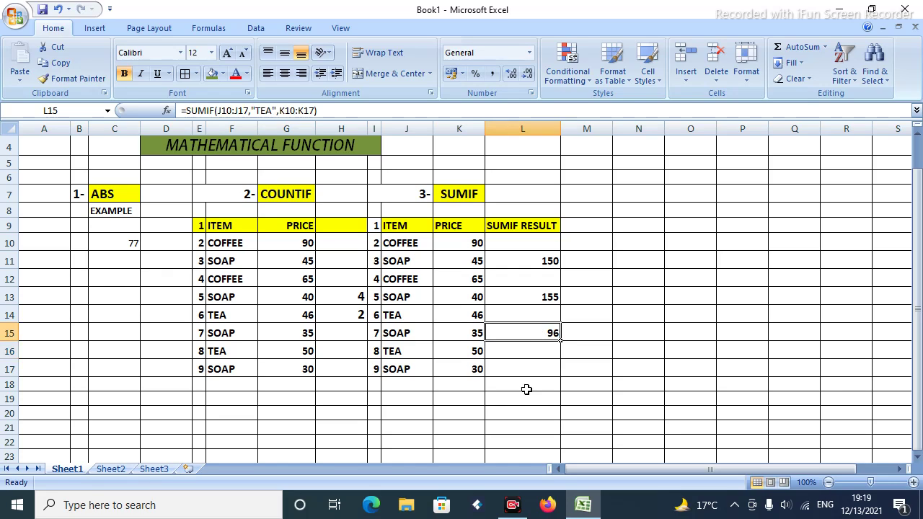